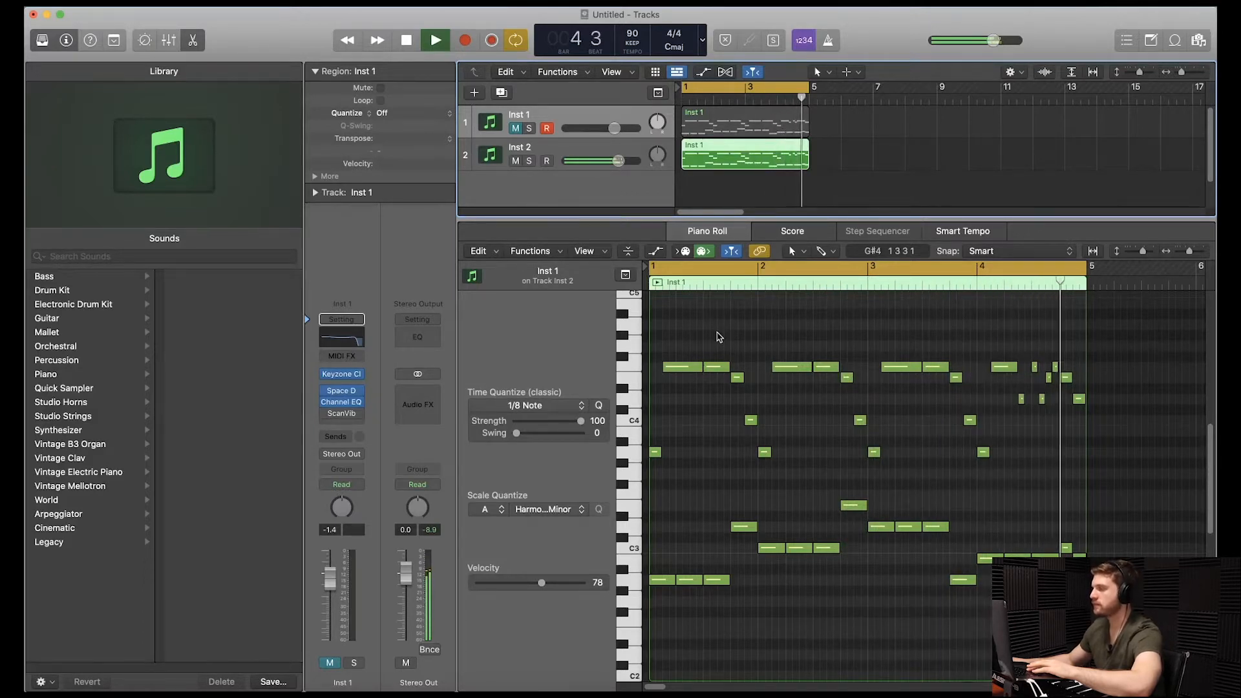
Mute the Inst 2 track, unmute Inst 1 and play the loop to hear Inst 1.
key("space")
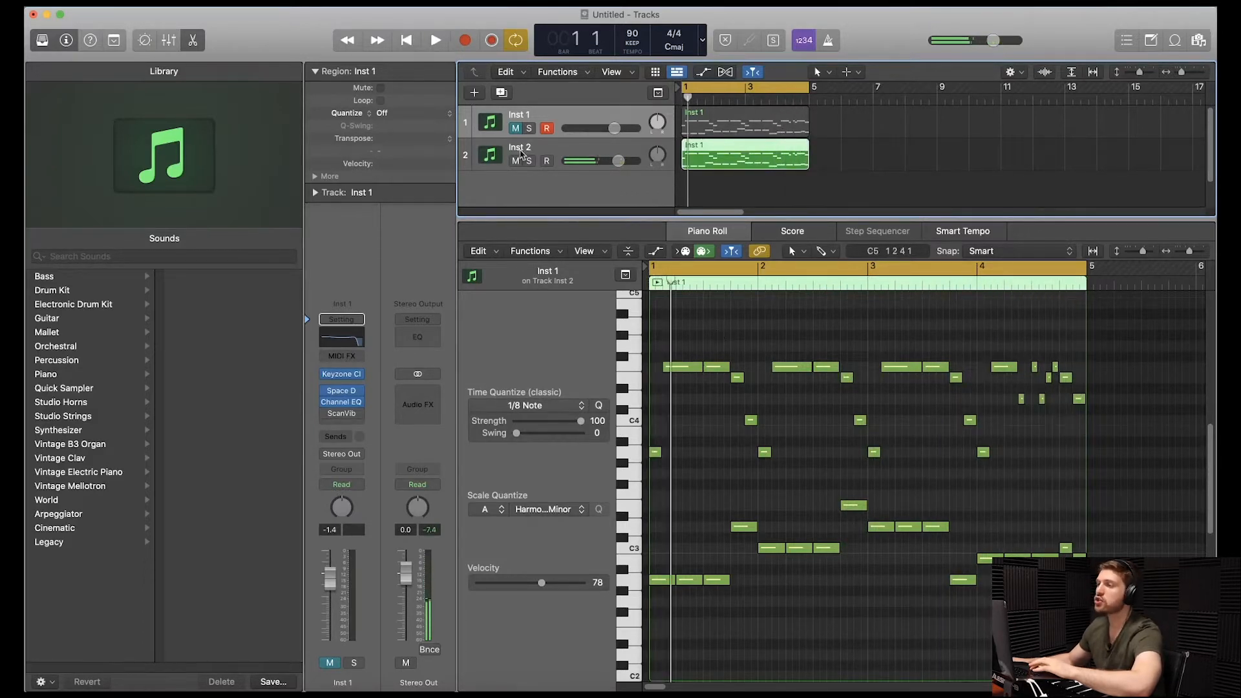
left_click(517, 160)
left_click(516, 128)
key("space")
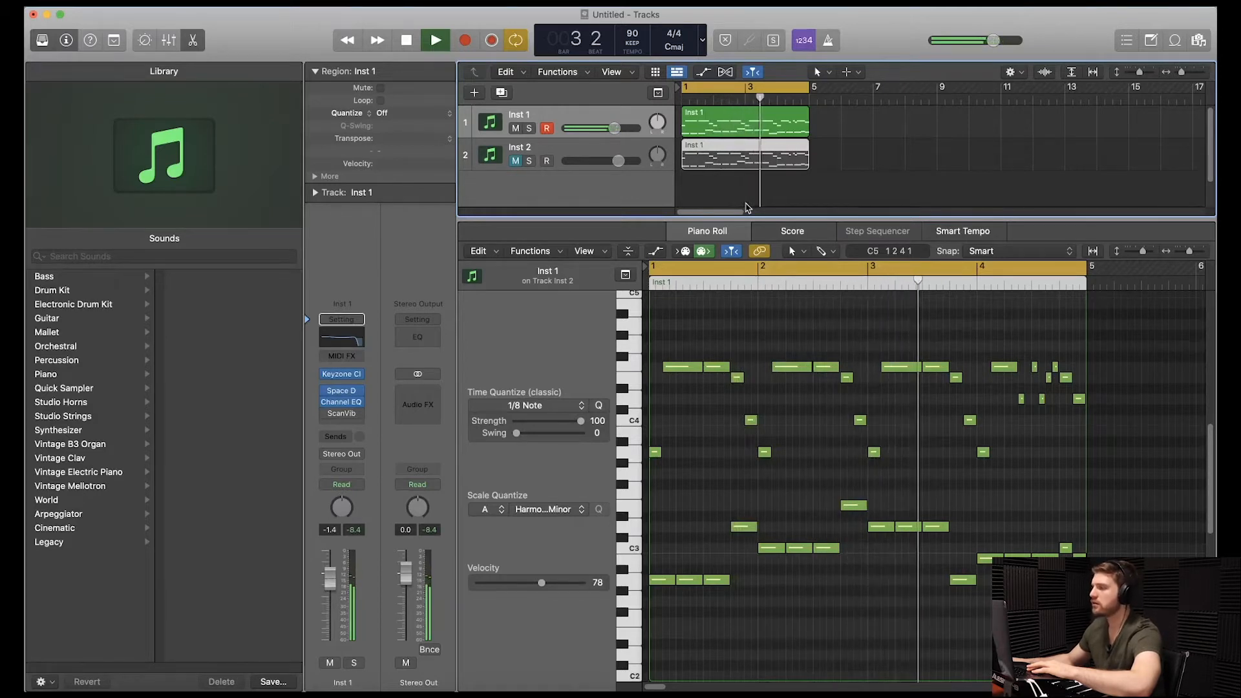
Select the Inst 1 region and review the Space Designer reverb and Channel EQ settings on its track.
left_click(730, 122)
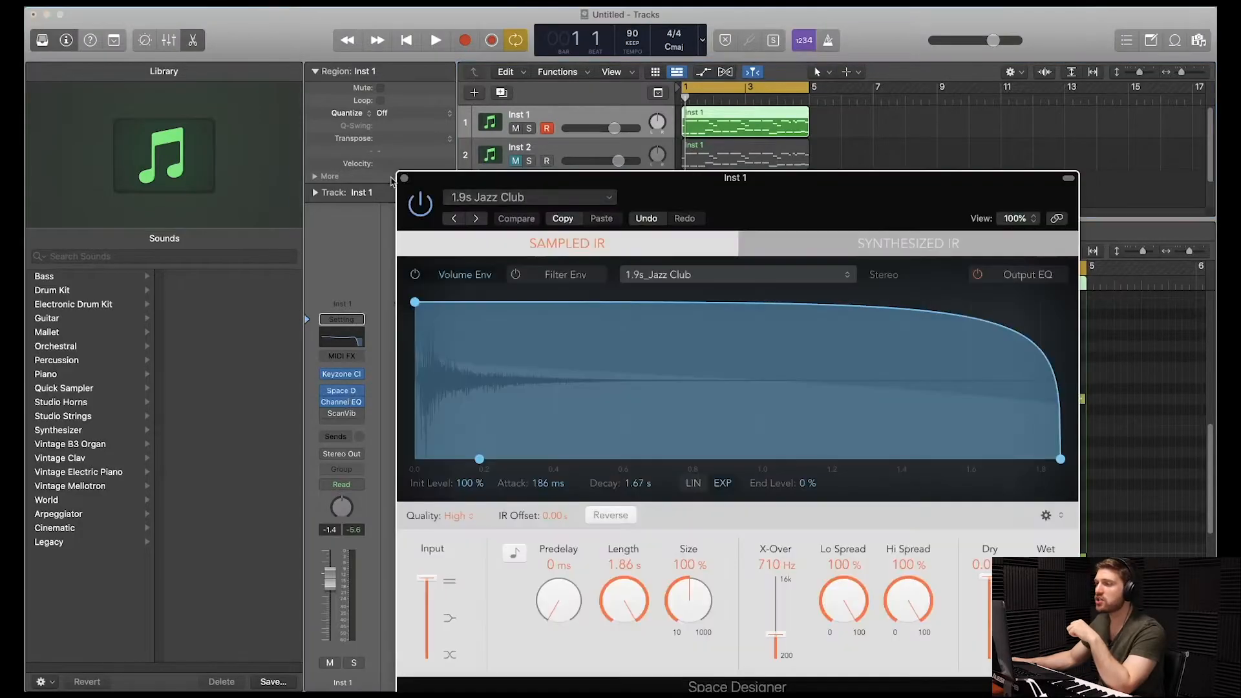
left_click(403, 178)
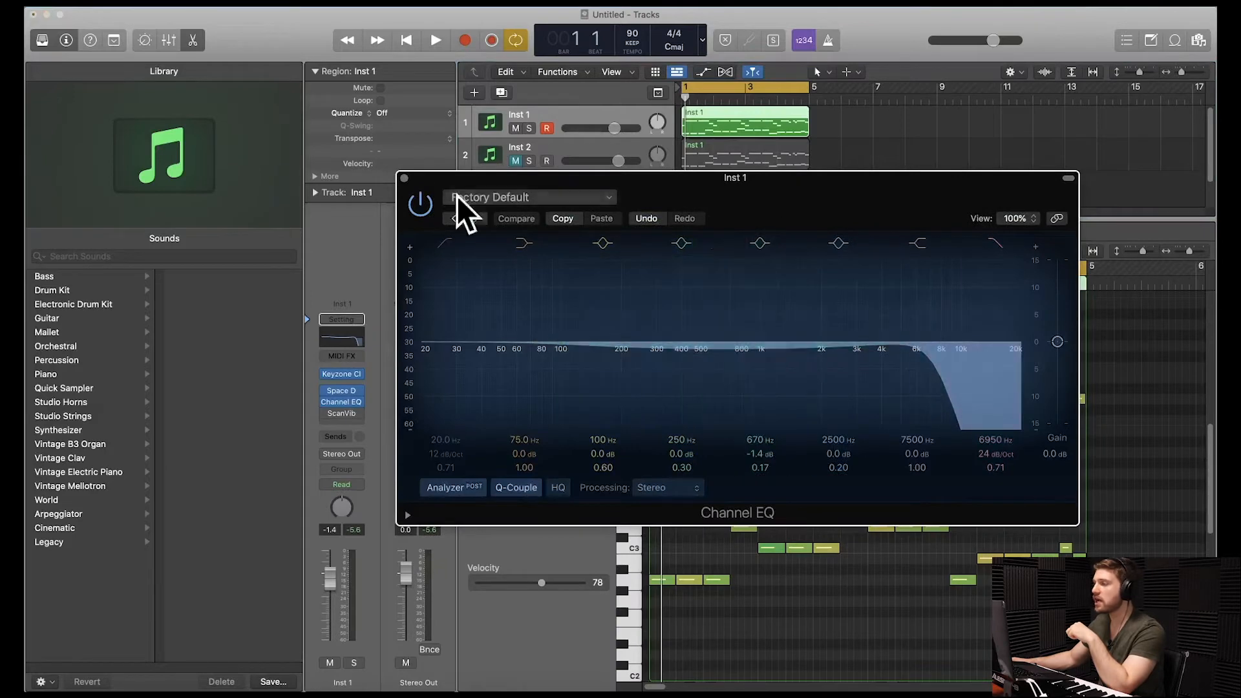
left_click(404, 179)
Display the note velocities of the Inst 1 region and listen to it in playback.
left_click(656, 252)
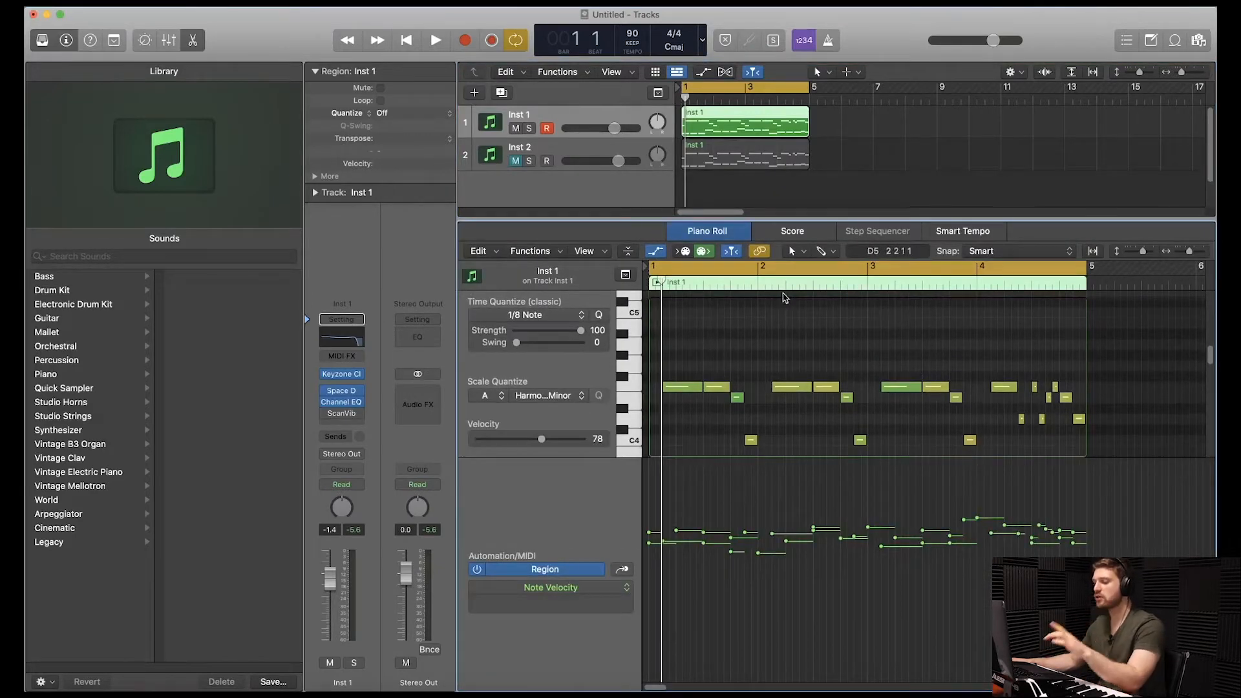
key("space")
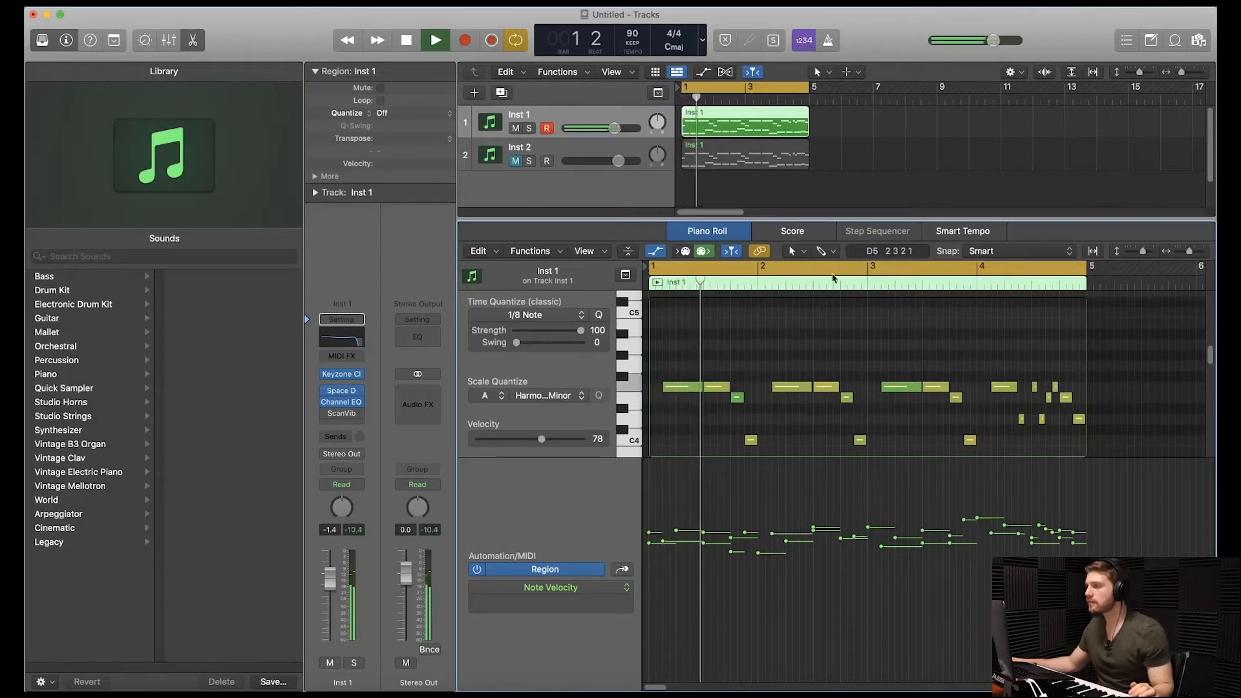
left_click(799, 252)
left_click(804, 263)
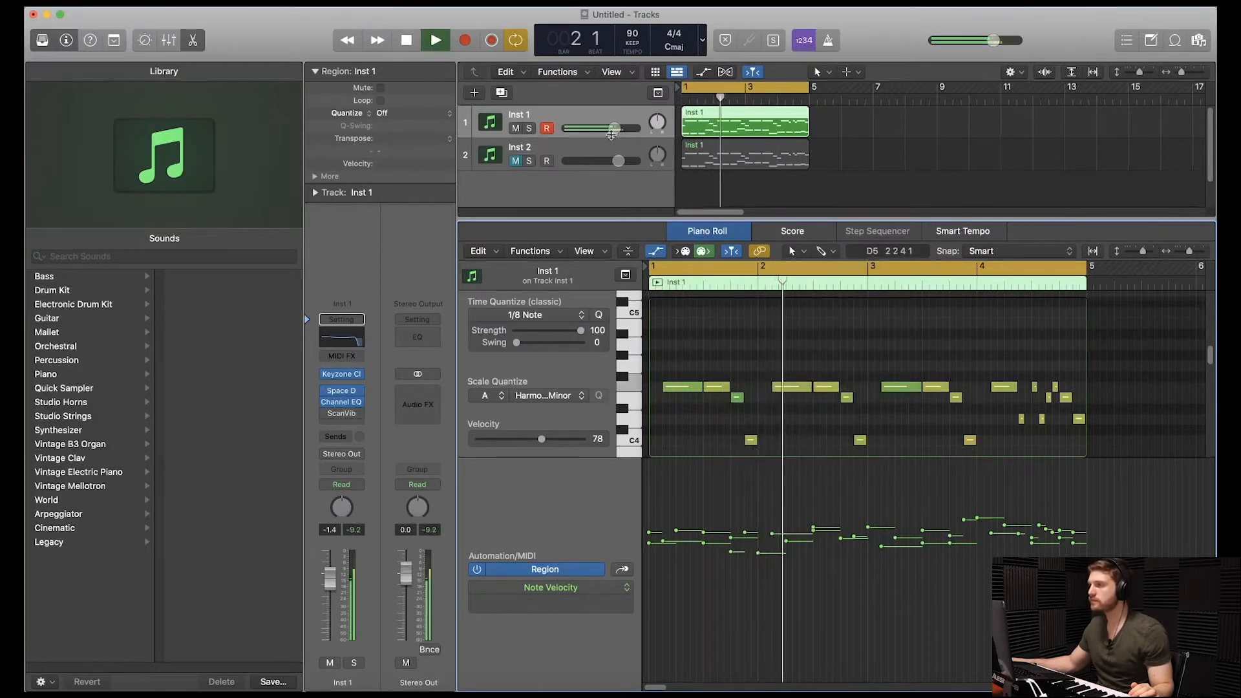
left_click_drag(653, 129, 653, 127)
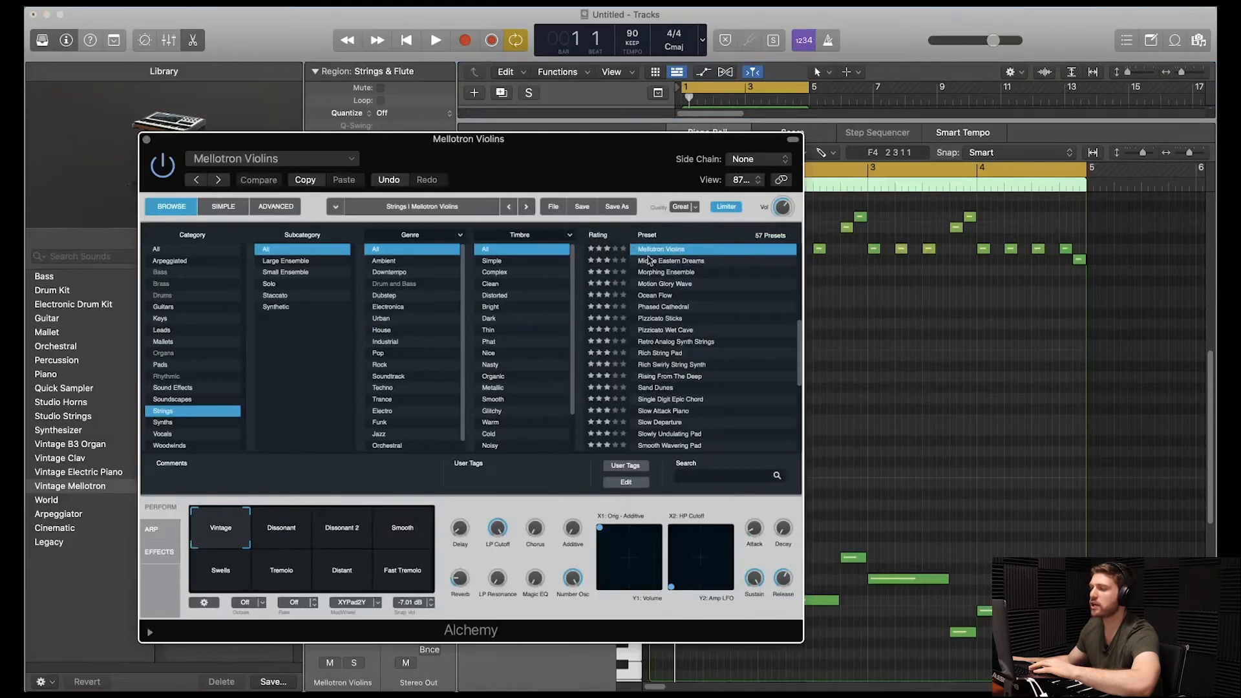
Review the Alchemy preset, Channel EQ and Overdrive settings on the Mellotron Violins track, ending with playback.
left_click(149, 140)
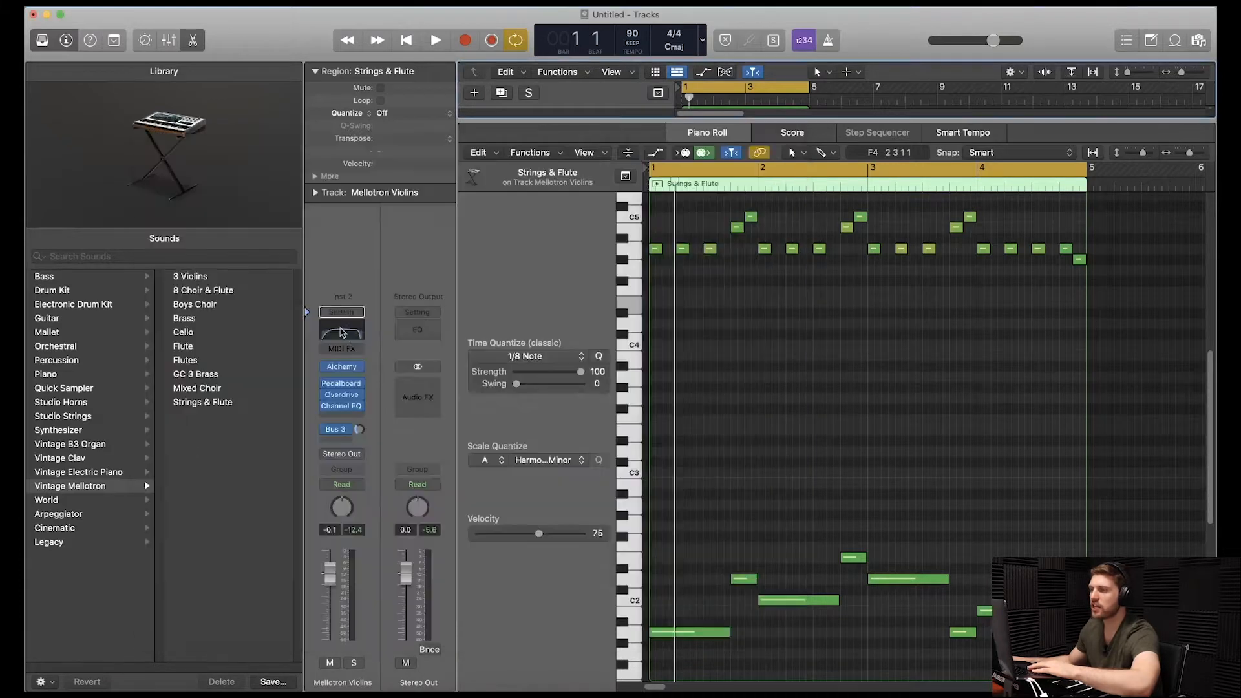
left_click(342, 406)
left_click(404, 177)
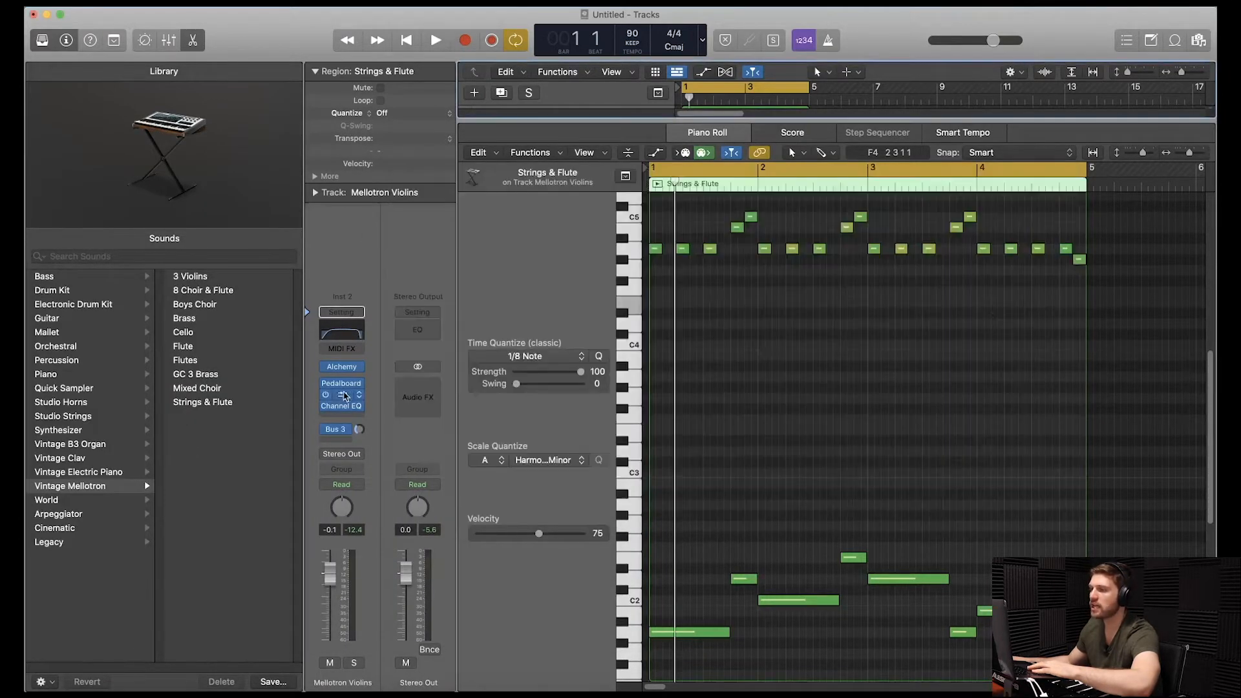
left_click(342, 394)
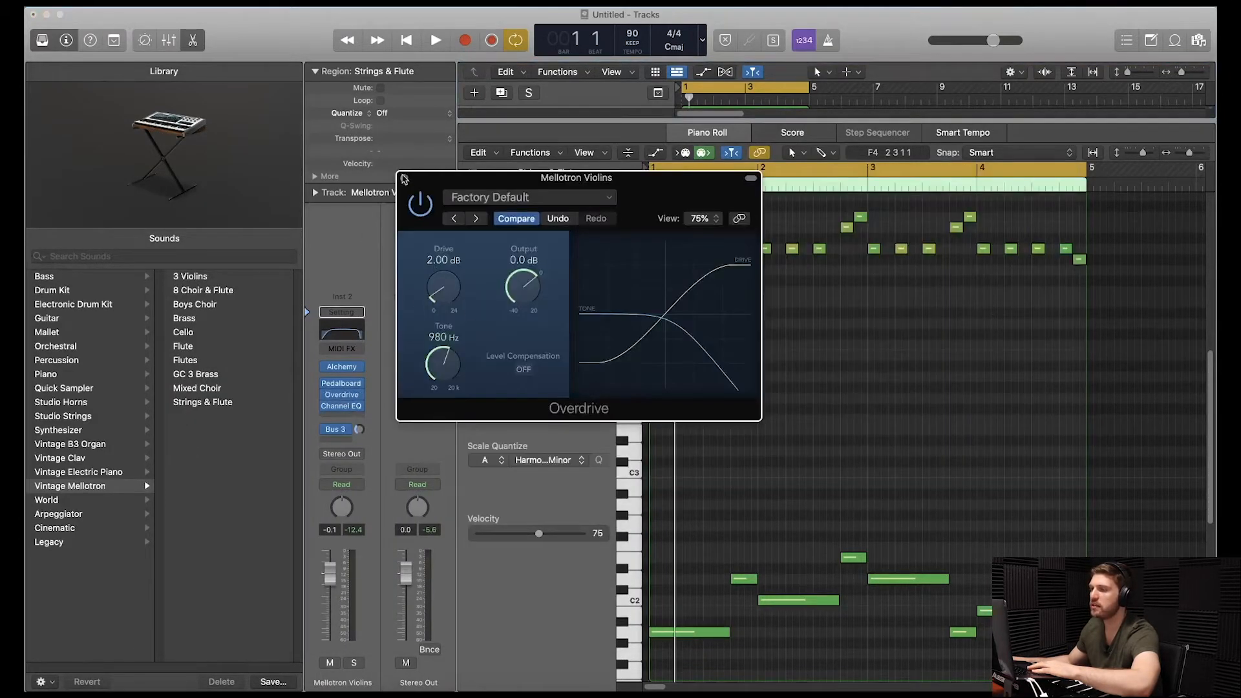
left_click(404, 178)
key("space")
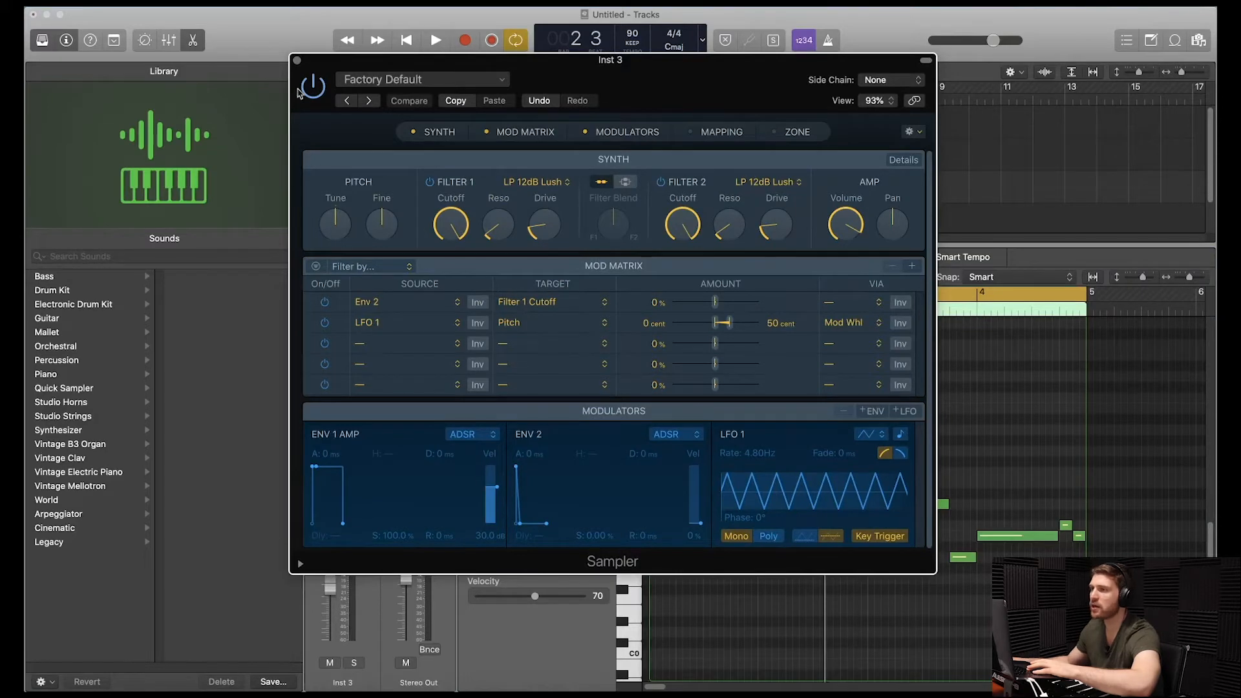
Review the Sampler, SubBass, Overdrive and Channel EQ settings on the Inst 3 track.
left_click(297, 60)
left_click(341, 401)
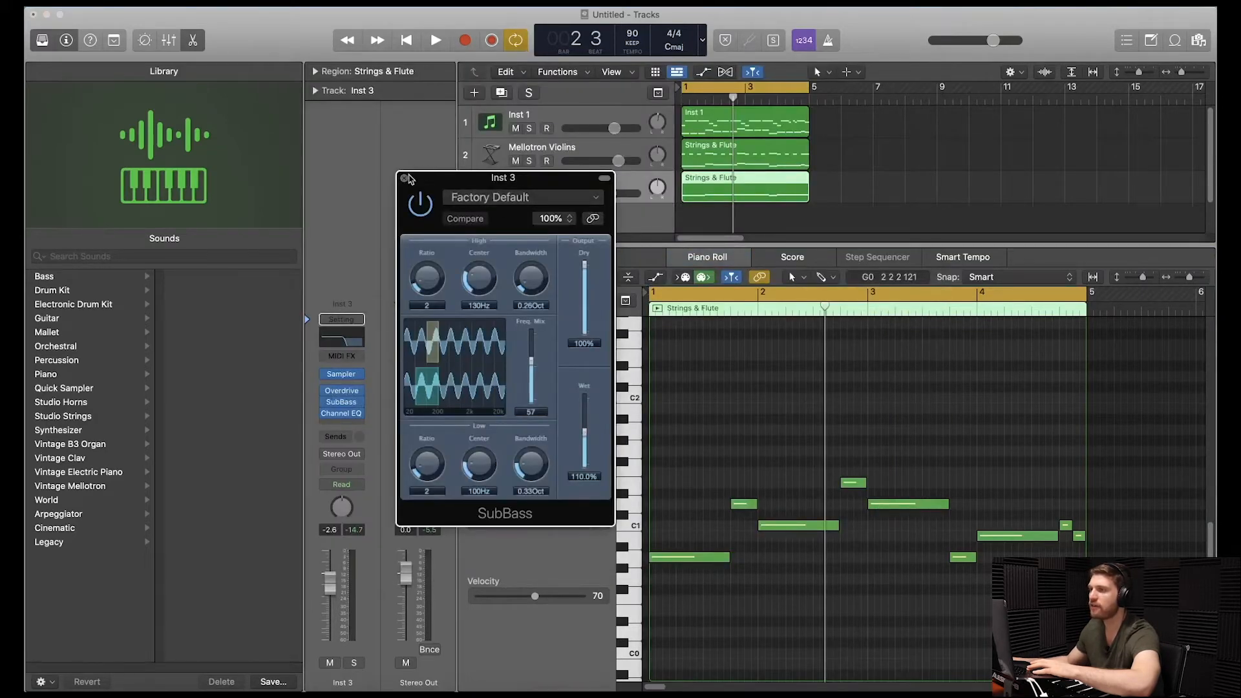
left_click(345, 392)
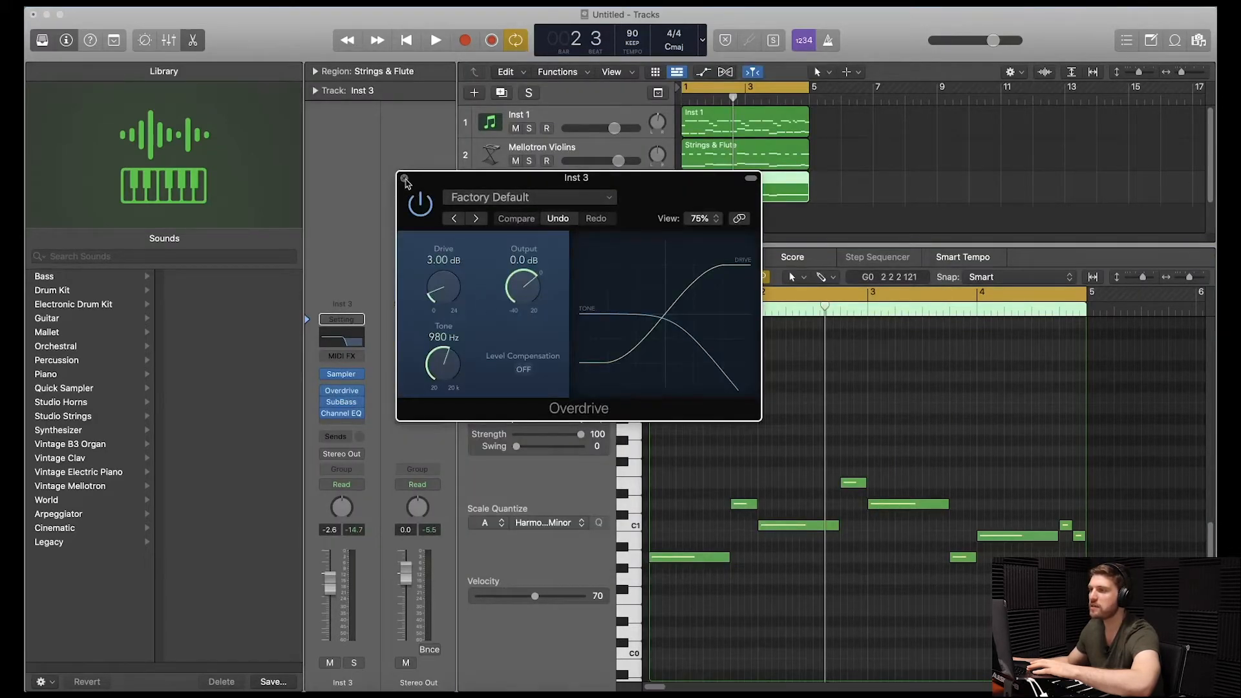
left_click(405, 178)
left_click(341, 413)
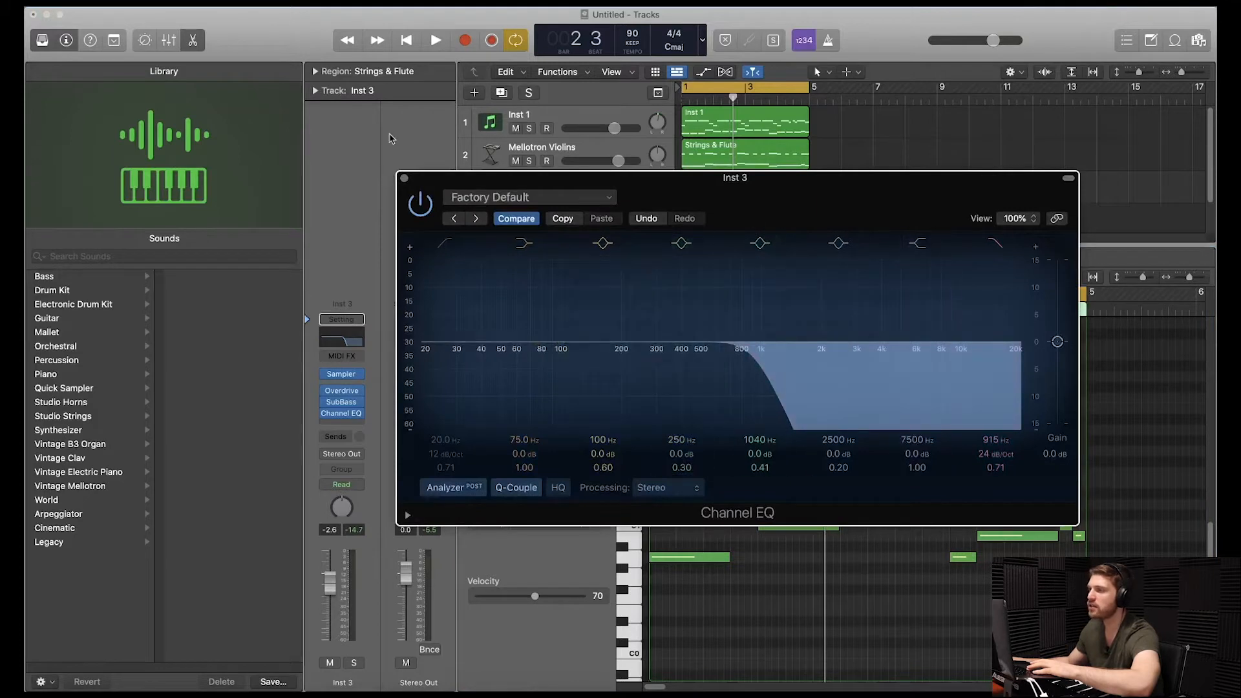
left_click(404, 178)
Compare the low notes of the Mellotron Violins region with the notes of the Inst 3 region.
left_click(728, 149)
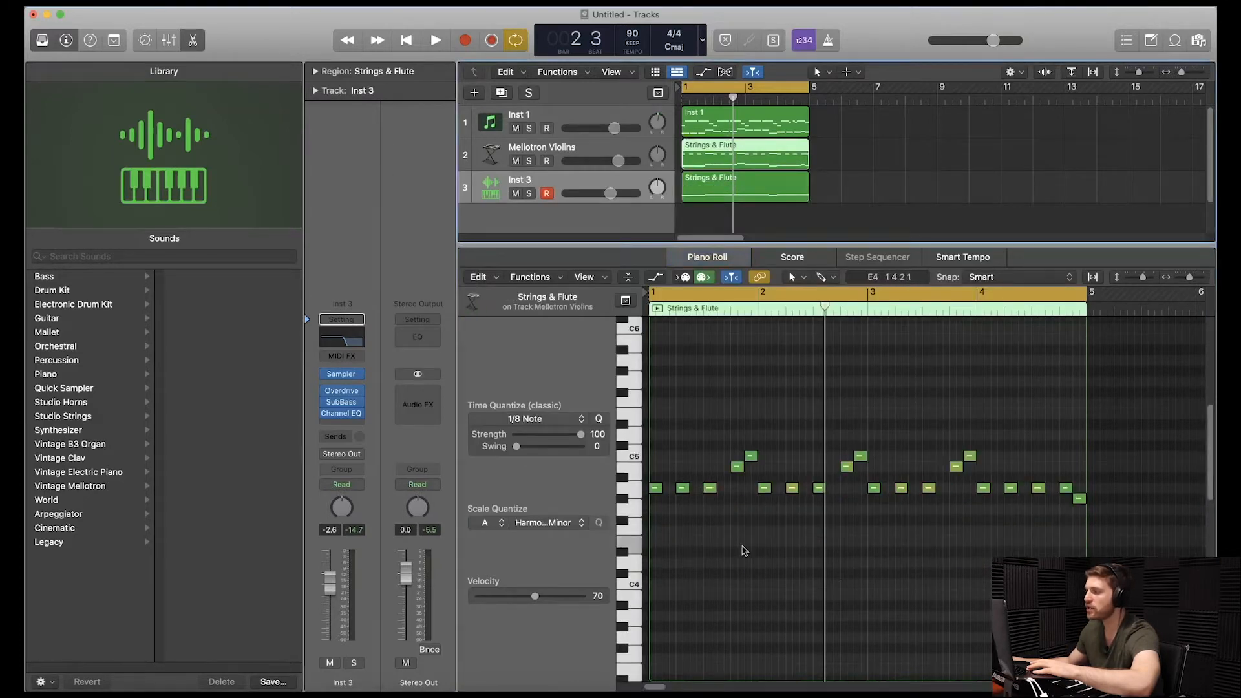
scroll(744, 551, "down", 5)
left_click(749, 198)
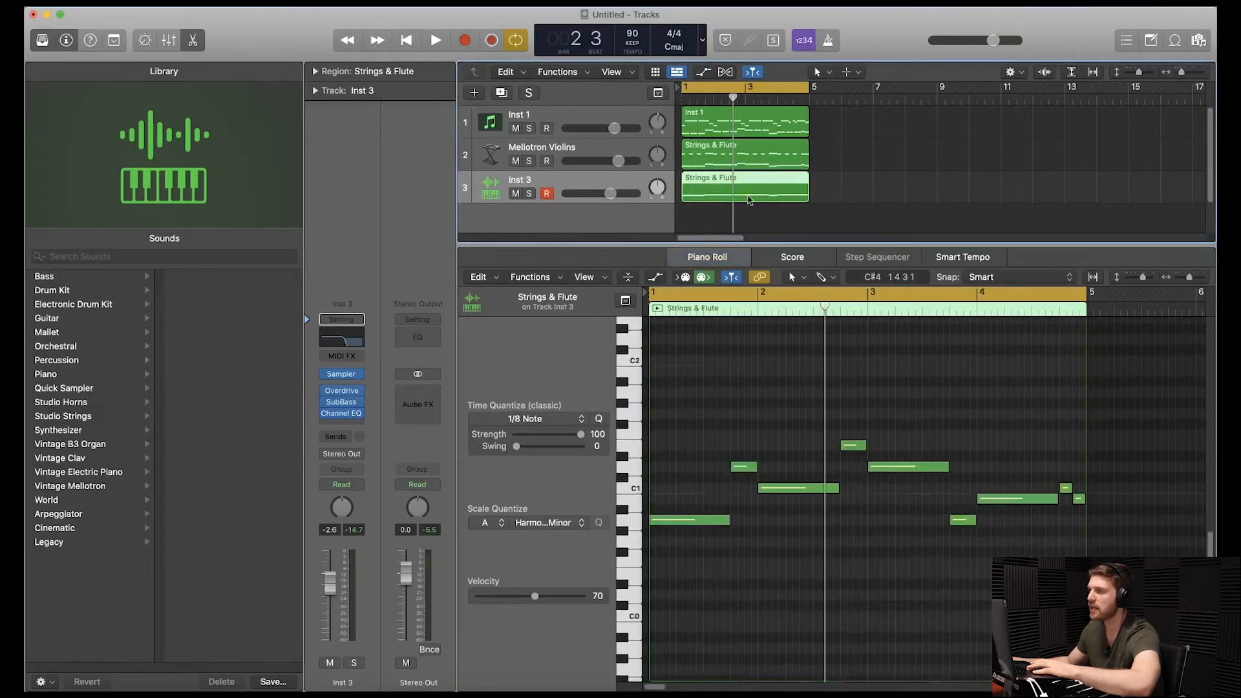
Play back the loop to hear the Inst 3 bass and Tubular Bells parts in the arrangement.
key("space")
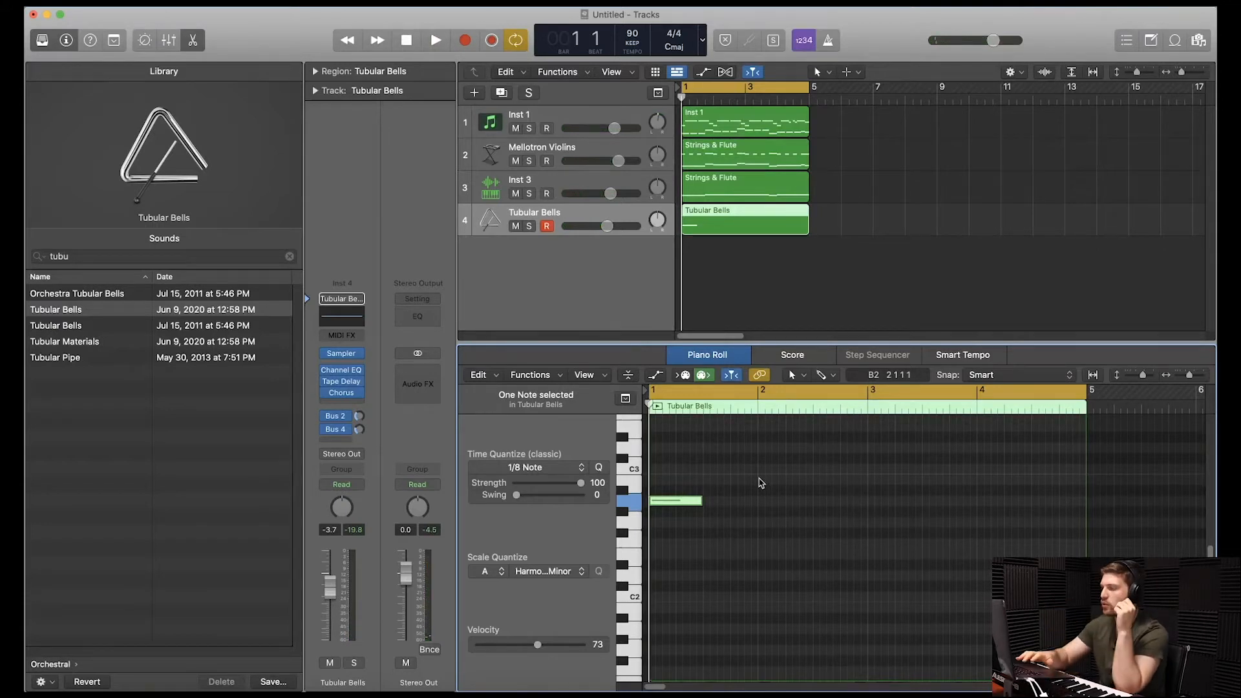
key("space")
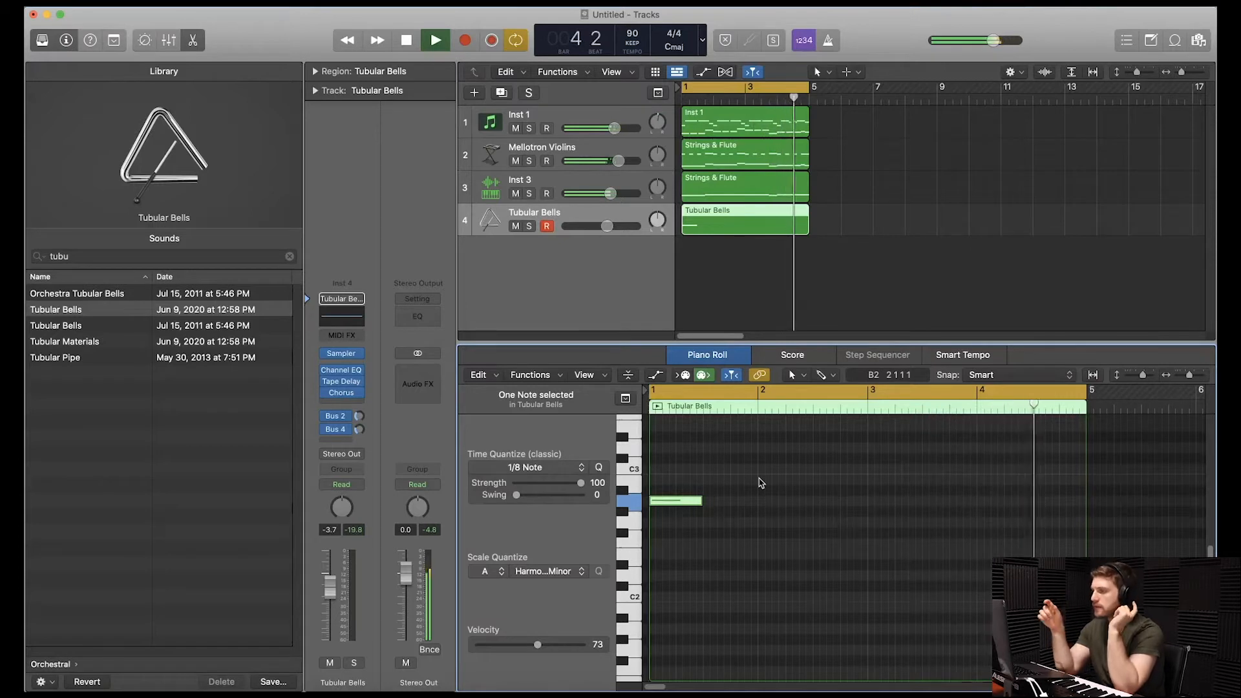
key("space")
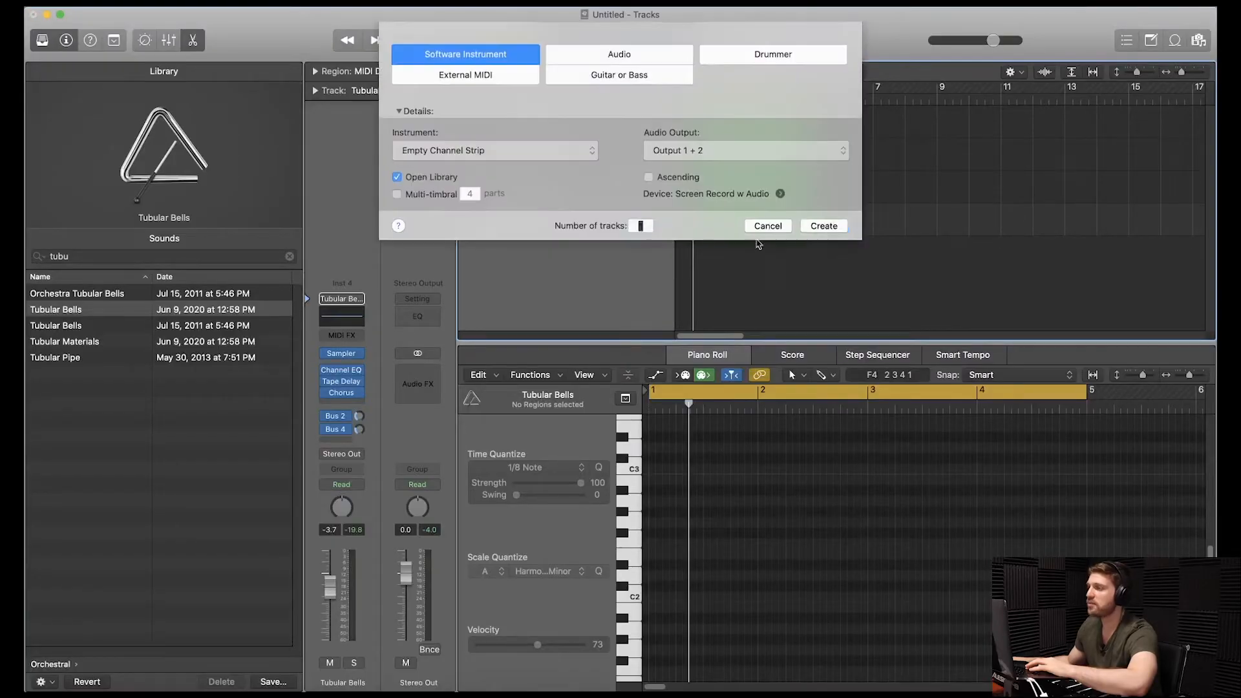
Create a new instrument track and load the Hi-Hat 2 - Beat Machine patch from the Electronic Drum Kit kit pieces.
left_click(823, 226)
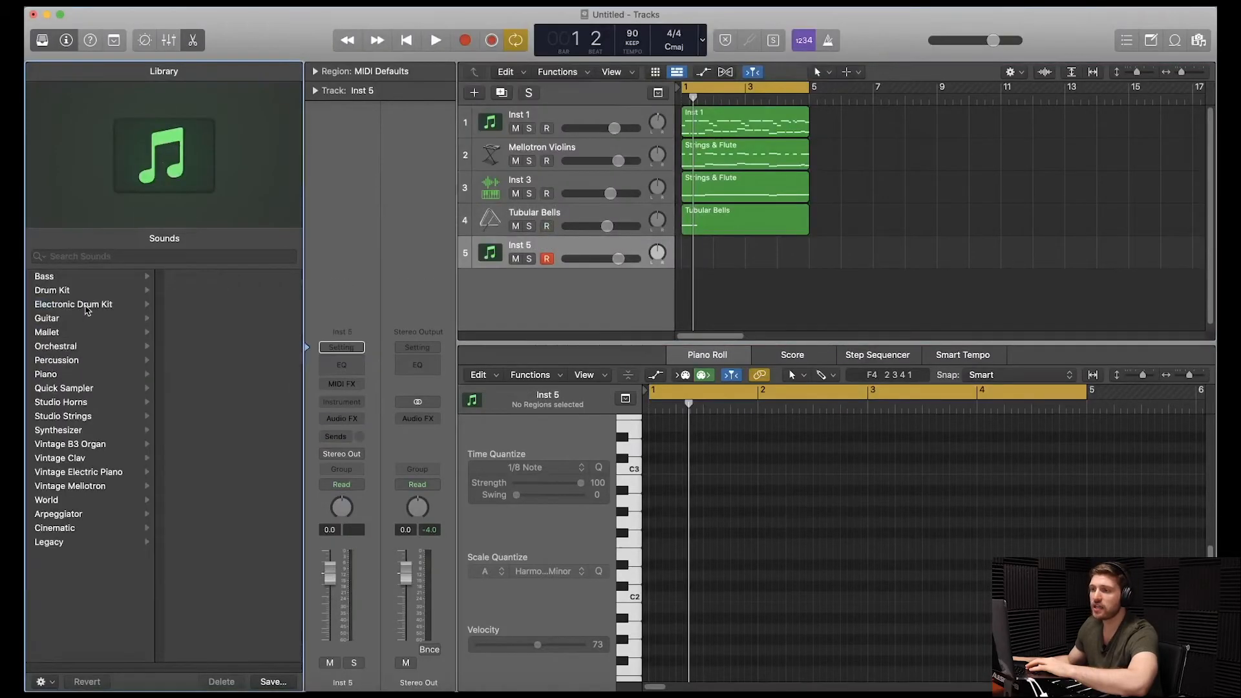
scroll(239, 493, "down", 5)
scroll(239, 492, "down", 5)
left_click(215, 654)
left_click(239, 308)
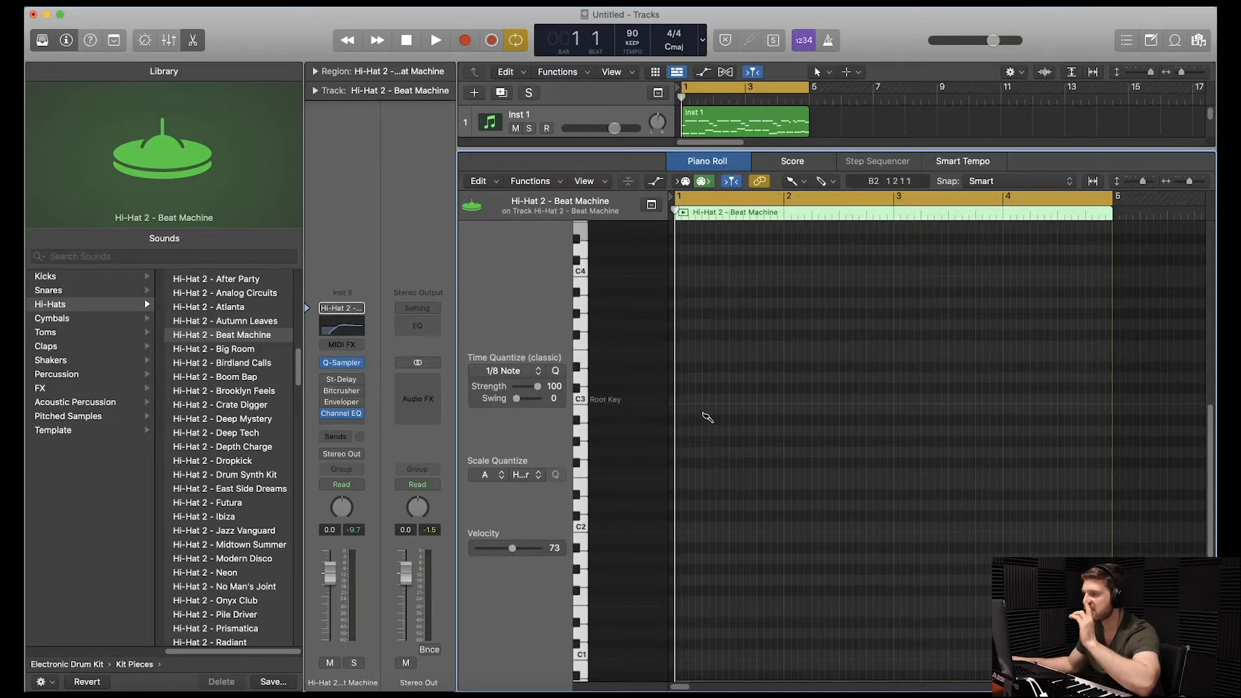
Draw repeated eighth notes on C3 in the hi-hat region and trim the region to two bars.
left_click(683, 399)
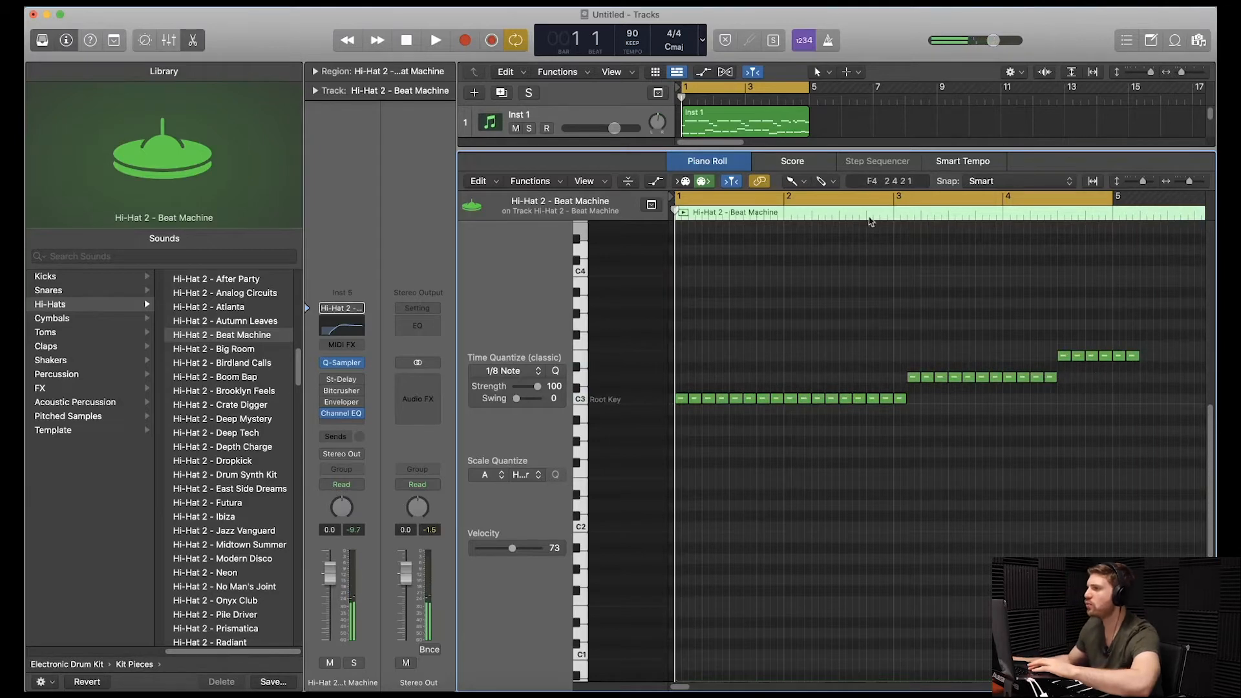
left_click_drag(887, 150, 885, 403)
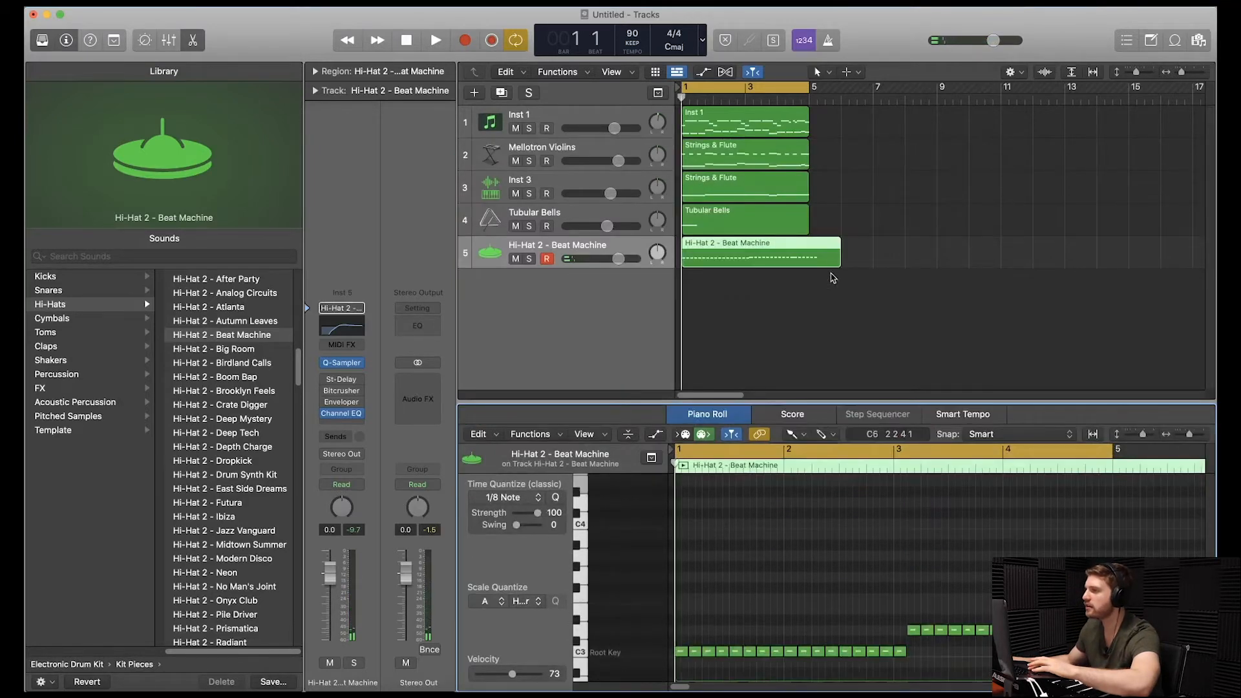
left_click_drag(836, 257, 745, 259)
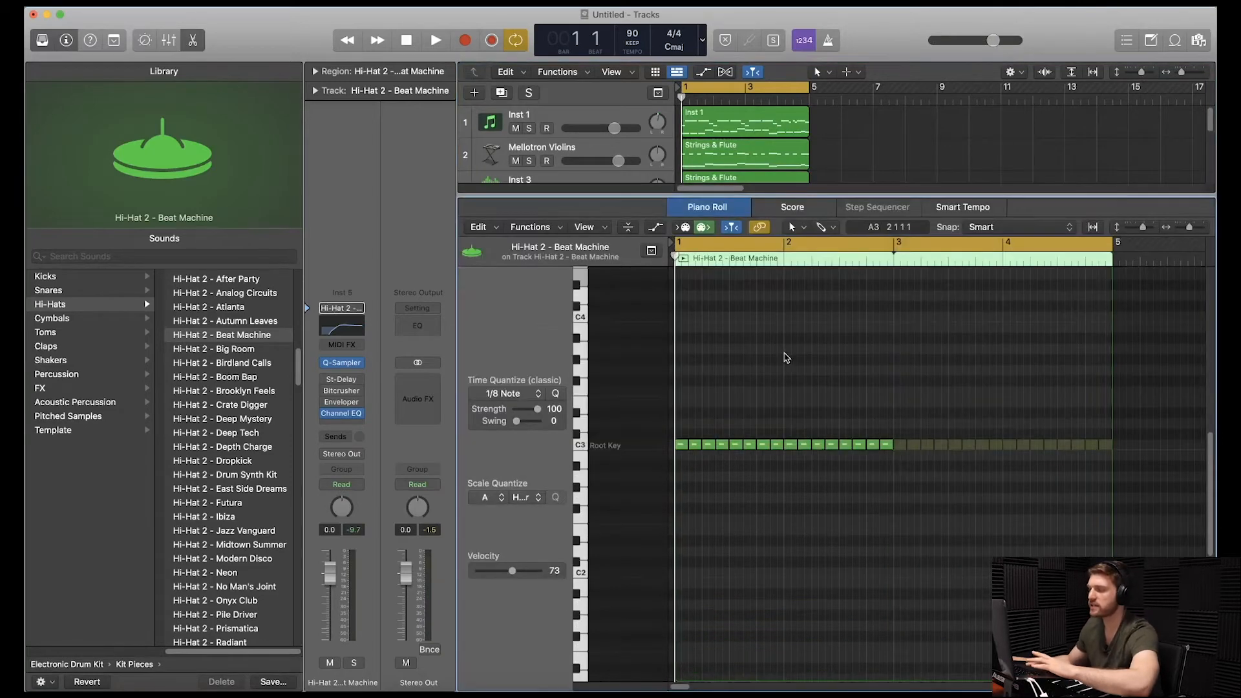
Loop the hi-hat region up to bar 5 and lower the hi-hat track's volume to -5.3 dB during playback.
key("space")
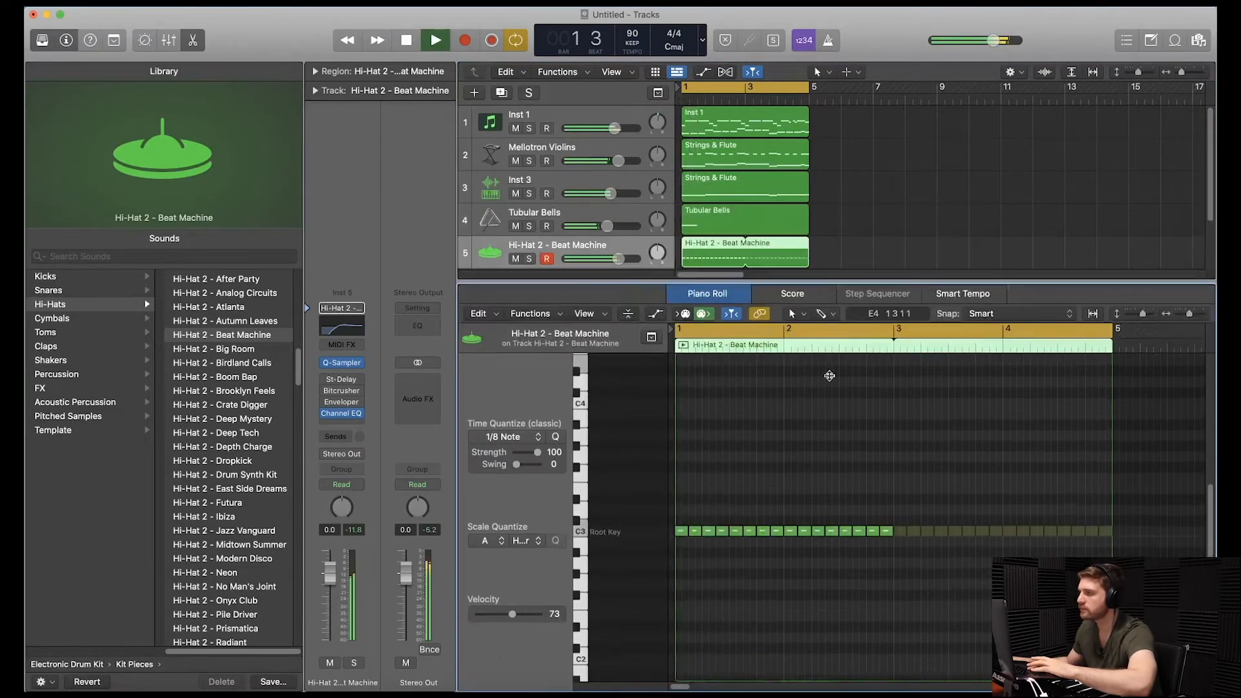
left_click_drag(829, 376, 824, 468)
left_click_drag(618, 258, 602, 258)
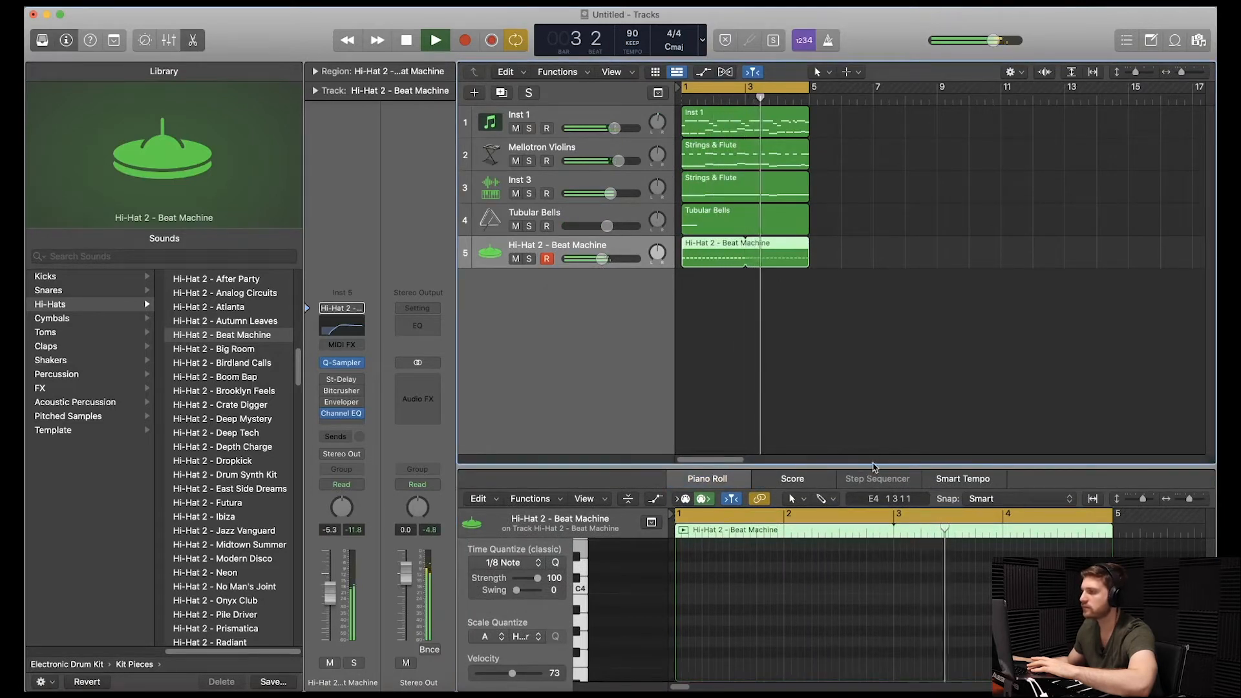
left_click_drag(875, 467, 875, 430)
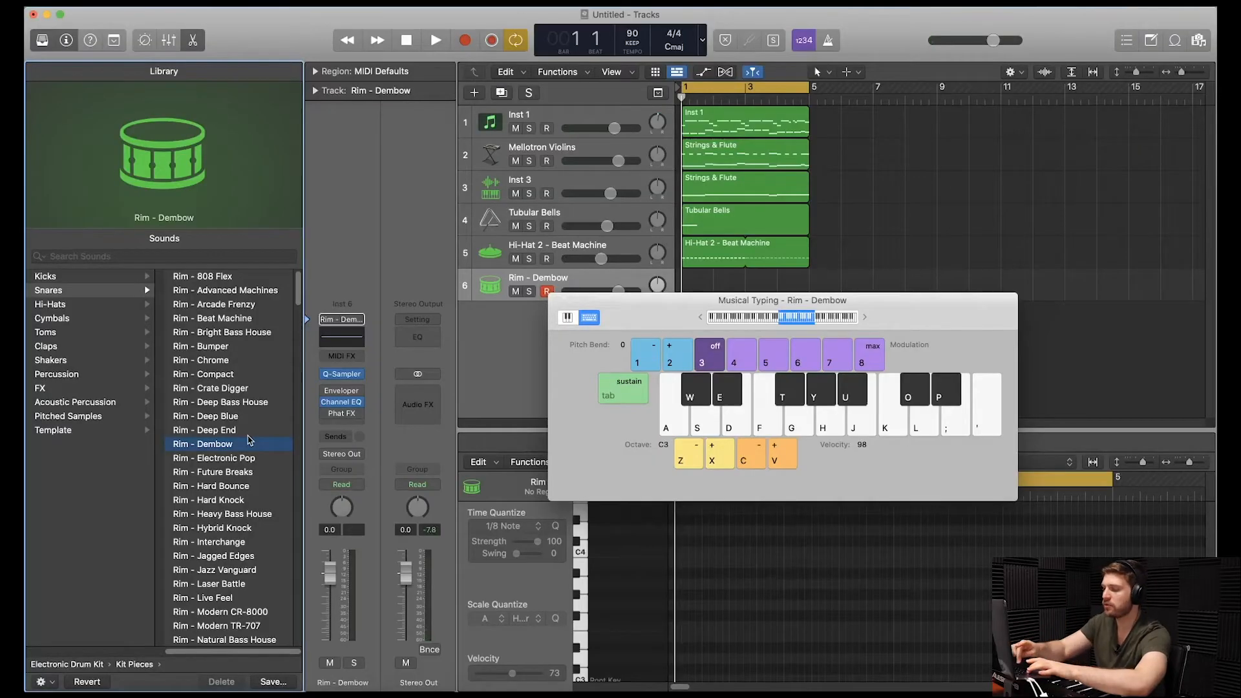
Record a four-bar rim pattern on C3 on the Rim - Dembow track and quantize its notes to 1/16.
key("r")
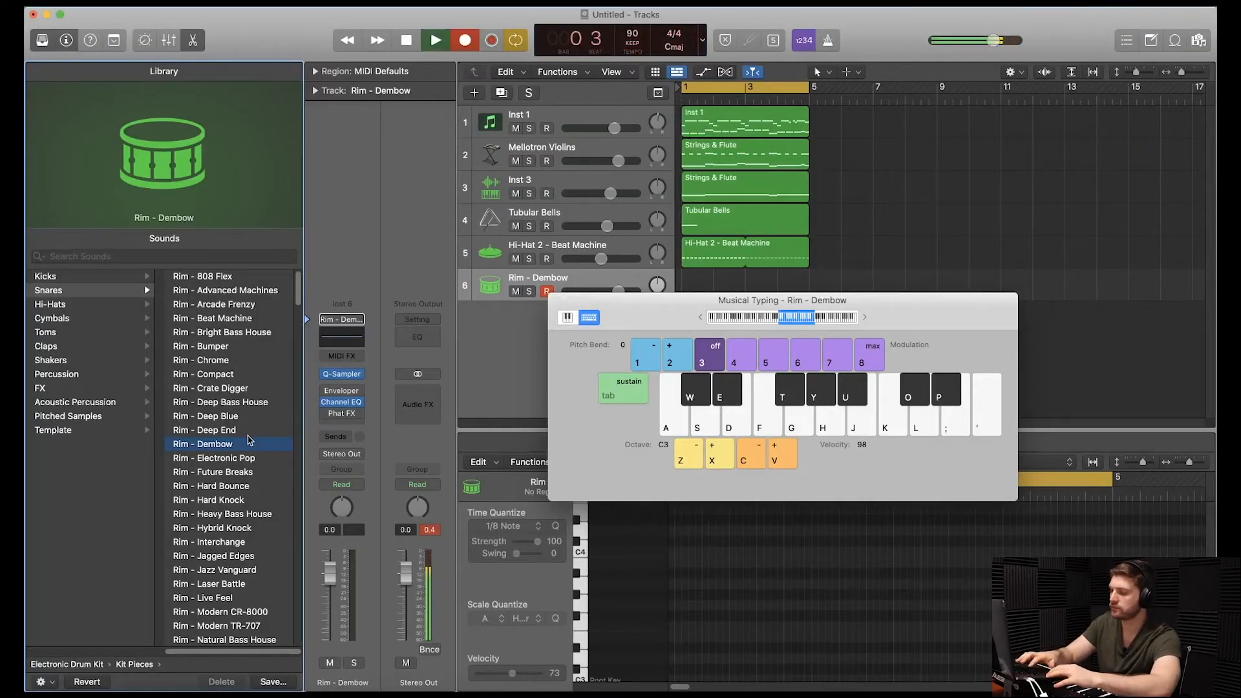
key("a")
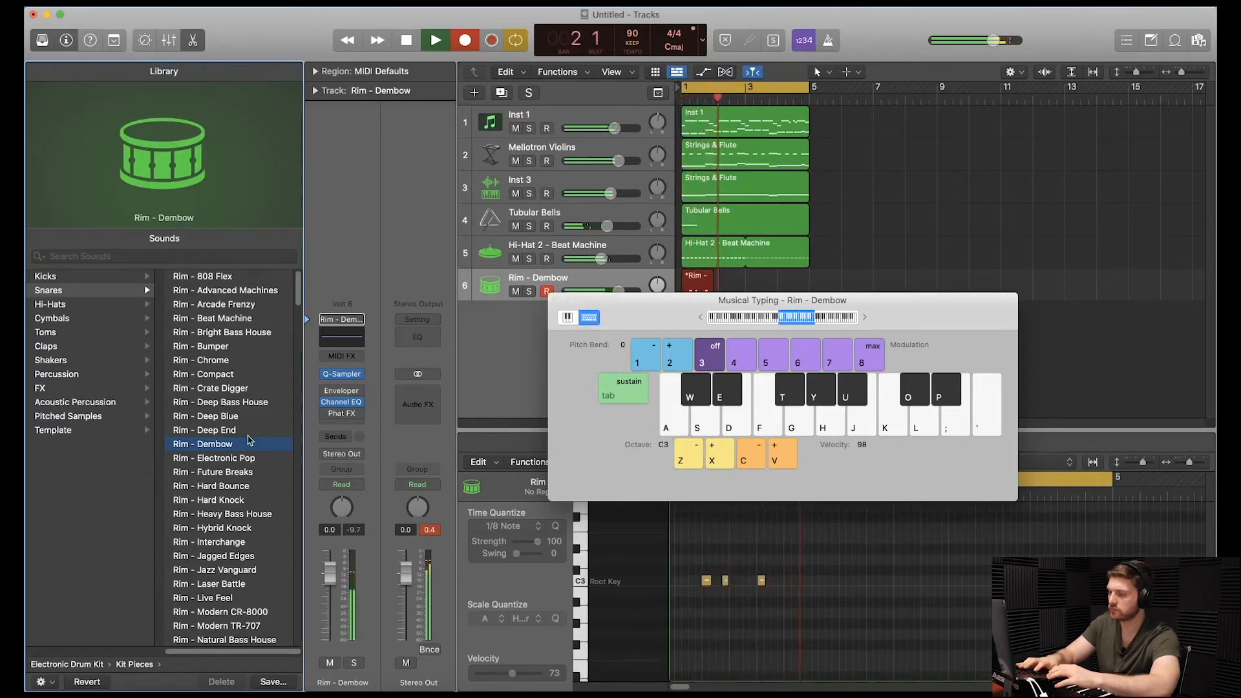
key("a")
key("a")
key("a")
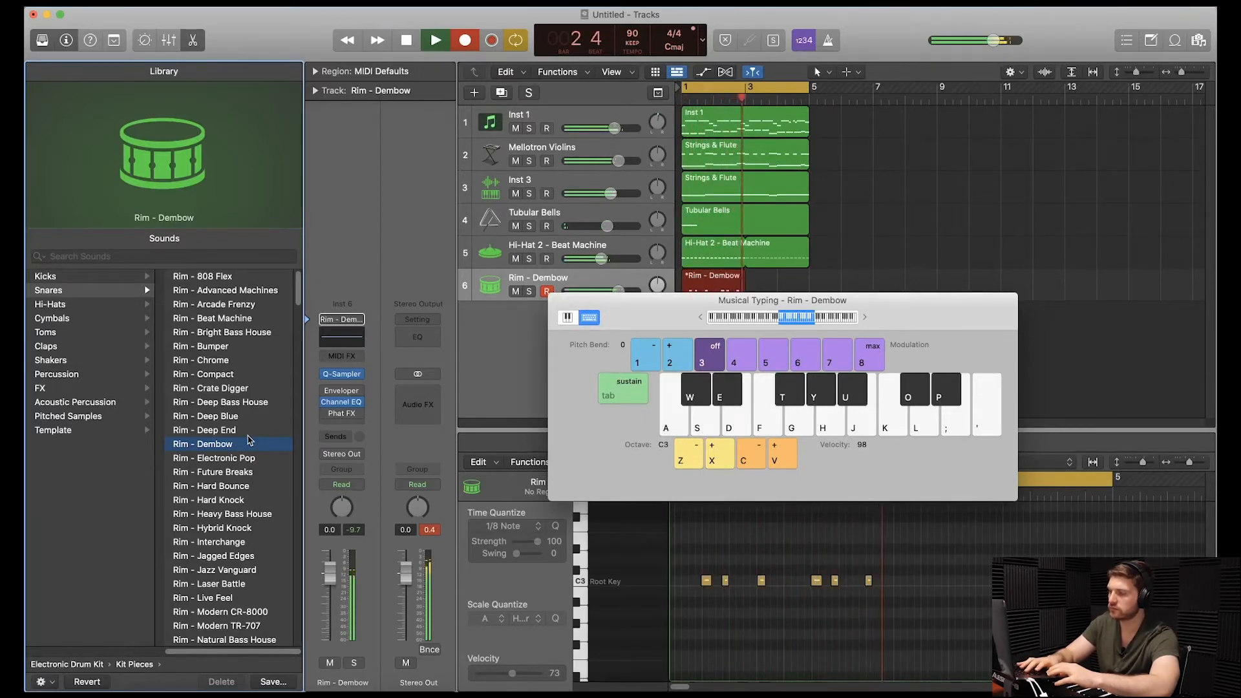
key("a")
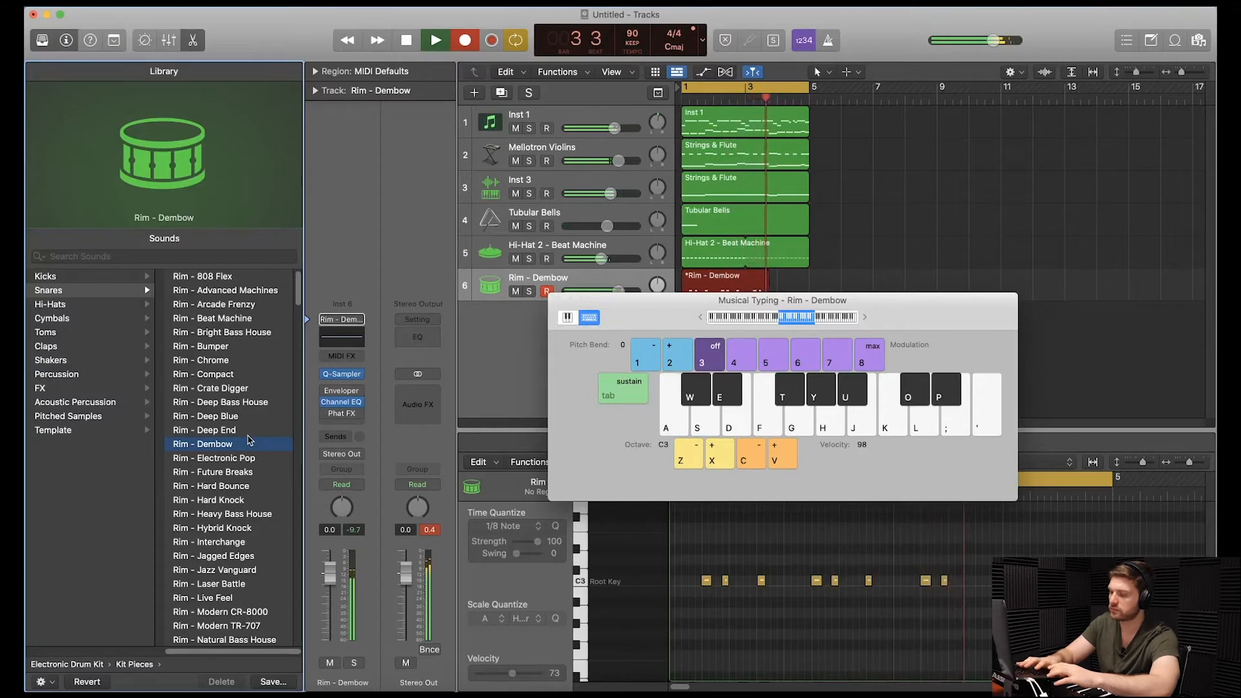
key("a")
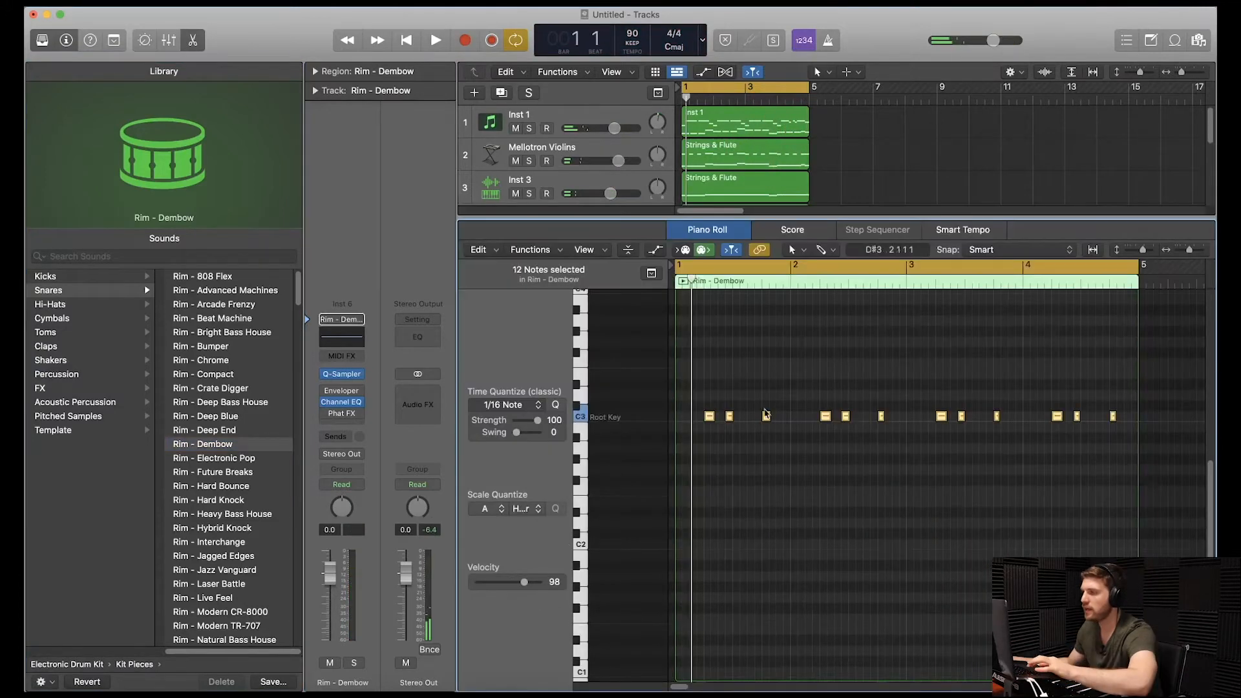
Set the velocity of all the recorded rim notes to 76 and play back the loop.
left_click_drag(531, 583, 517, 582)
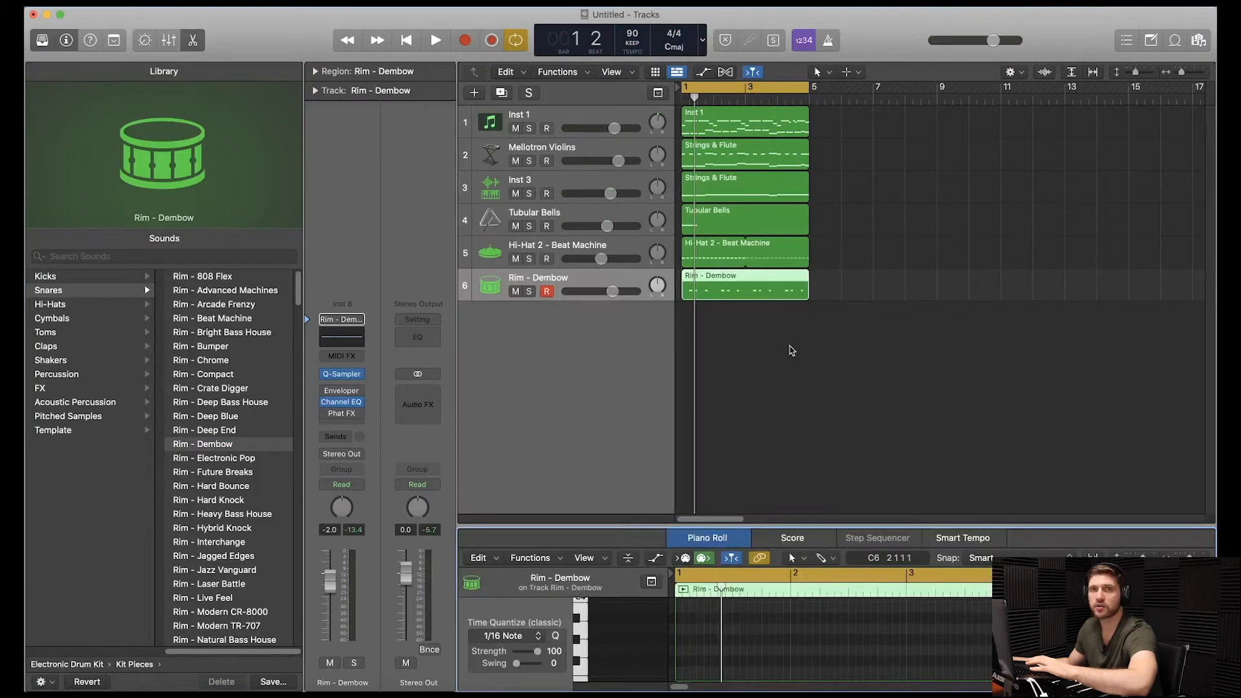
key("space")
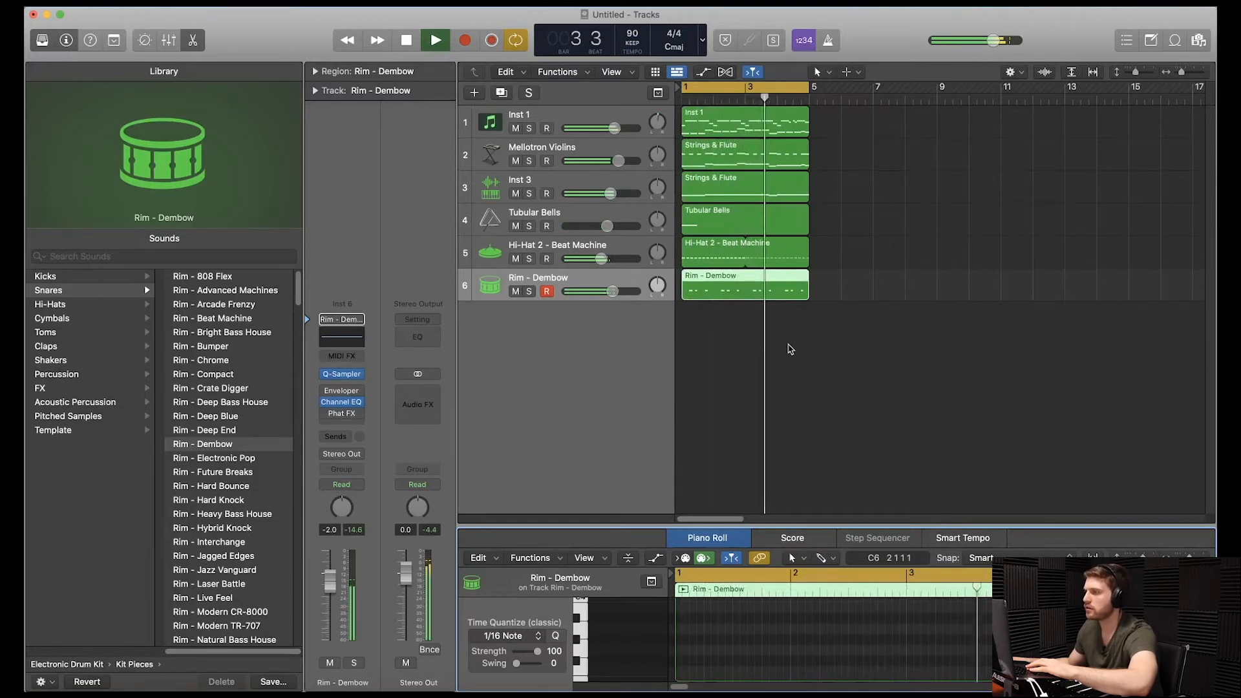
Record a four-bar open hi-hat pattern on C3, one hit per bar, on the Hi-Hat Open - Roland TR-808 track.
left_click_drag(883, 526, 870, 237)
key("space")
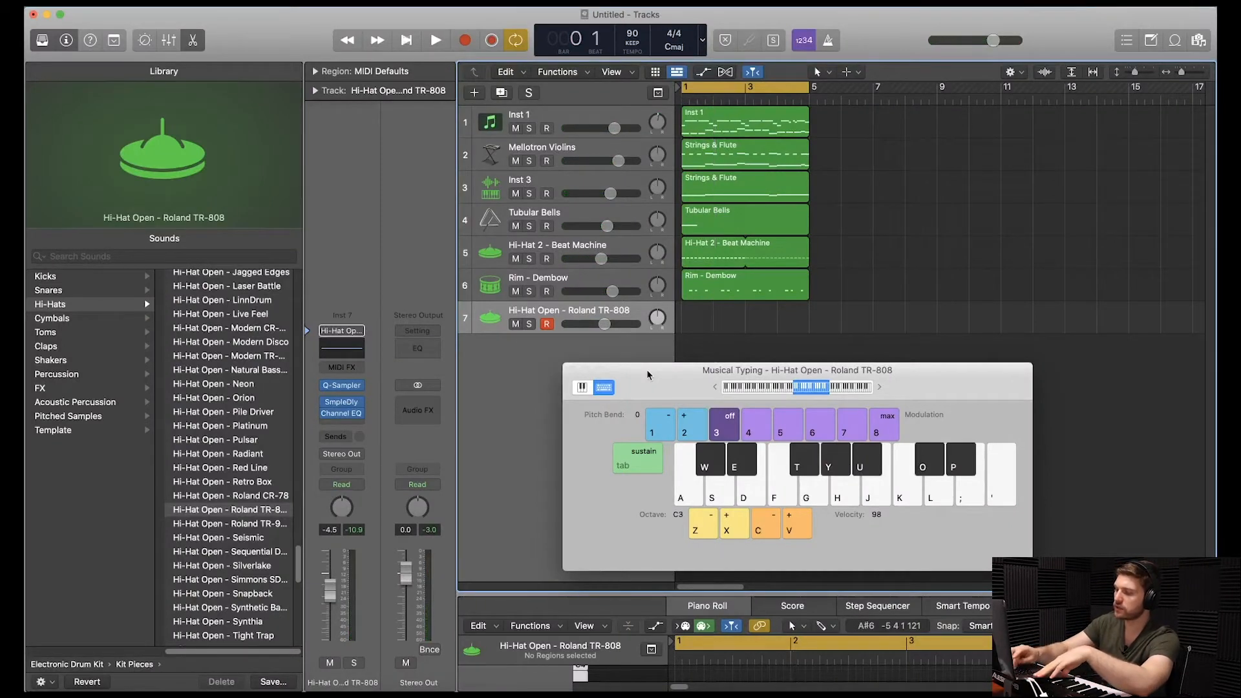
key("r")
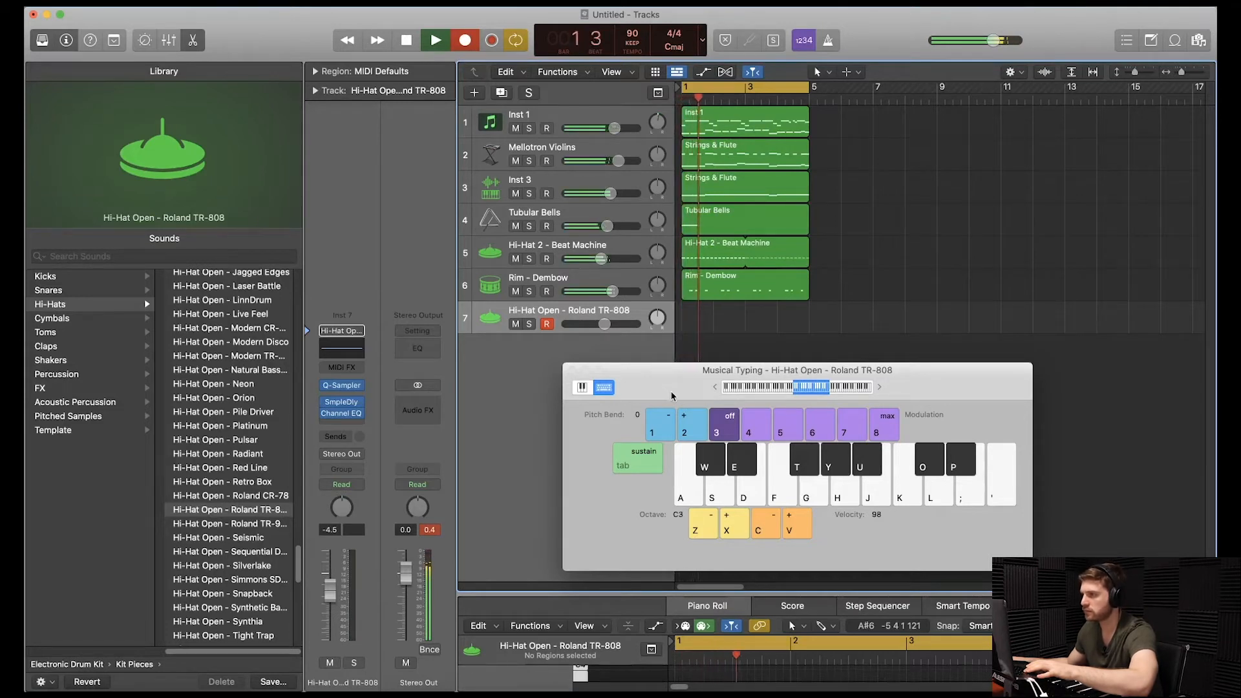
key("a")
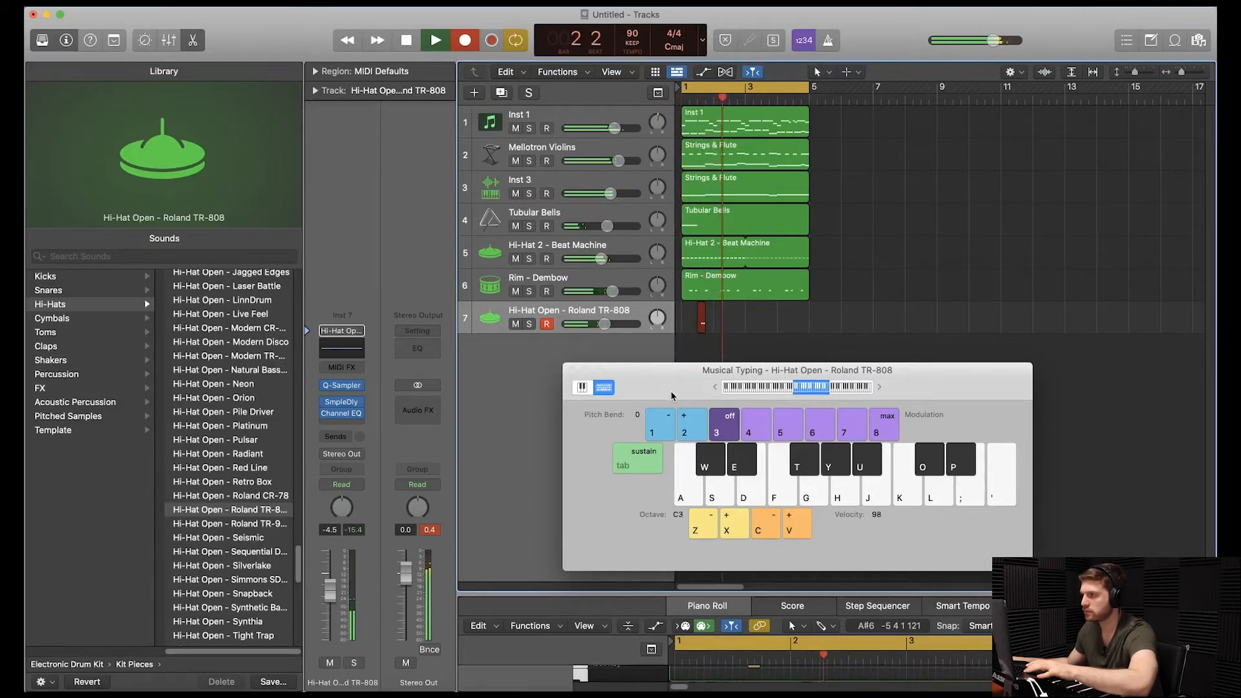
key("a")
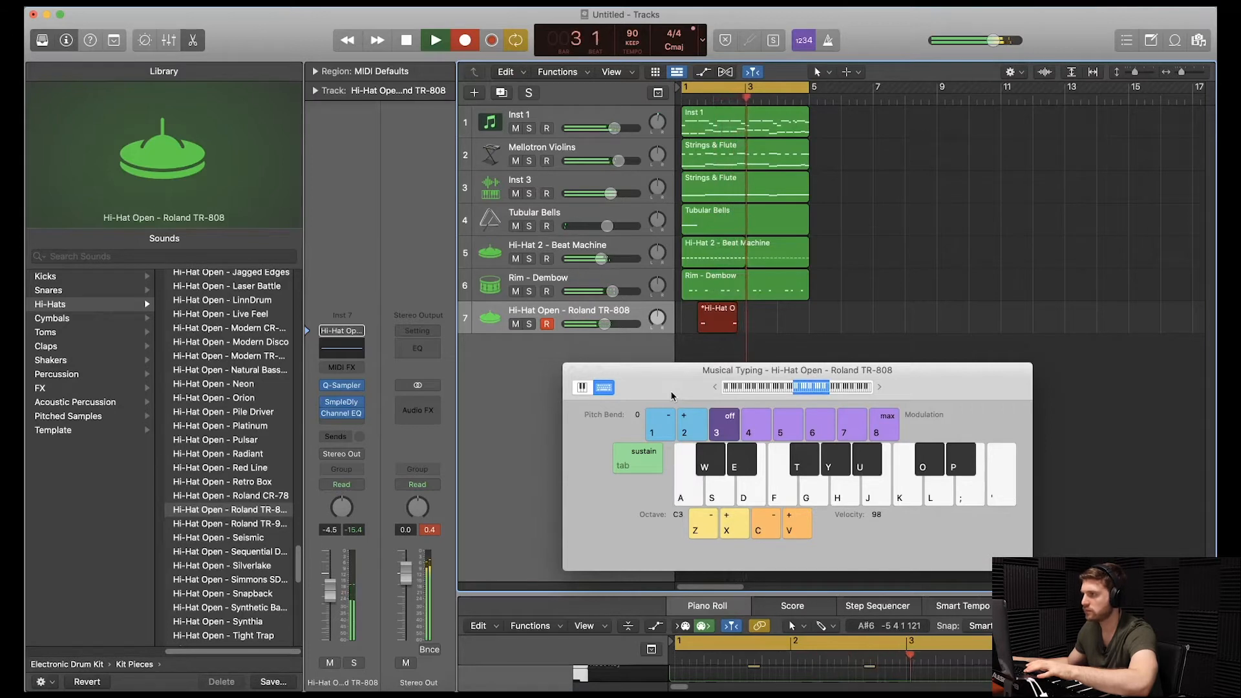
key("a")
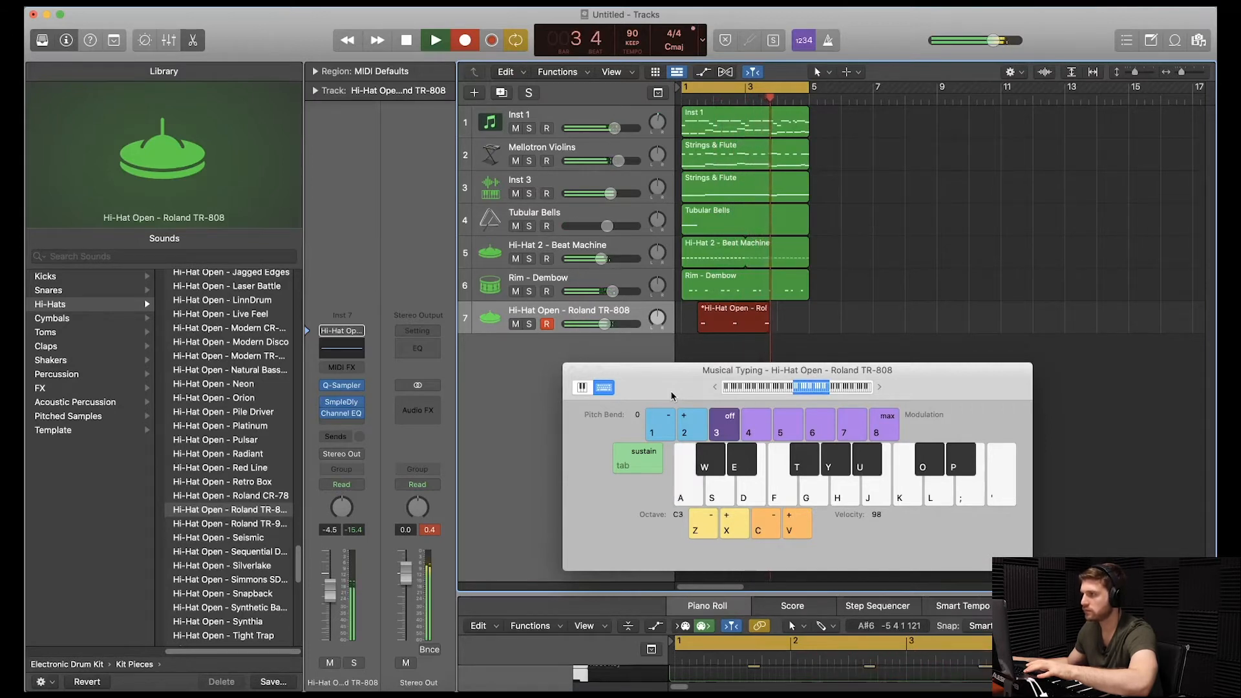
key("a")
key("space")
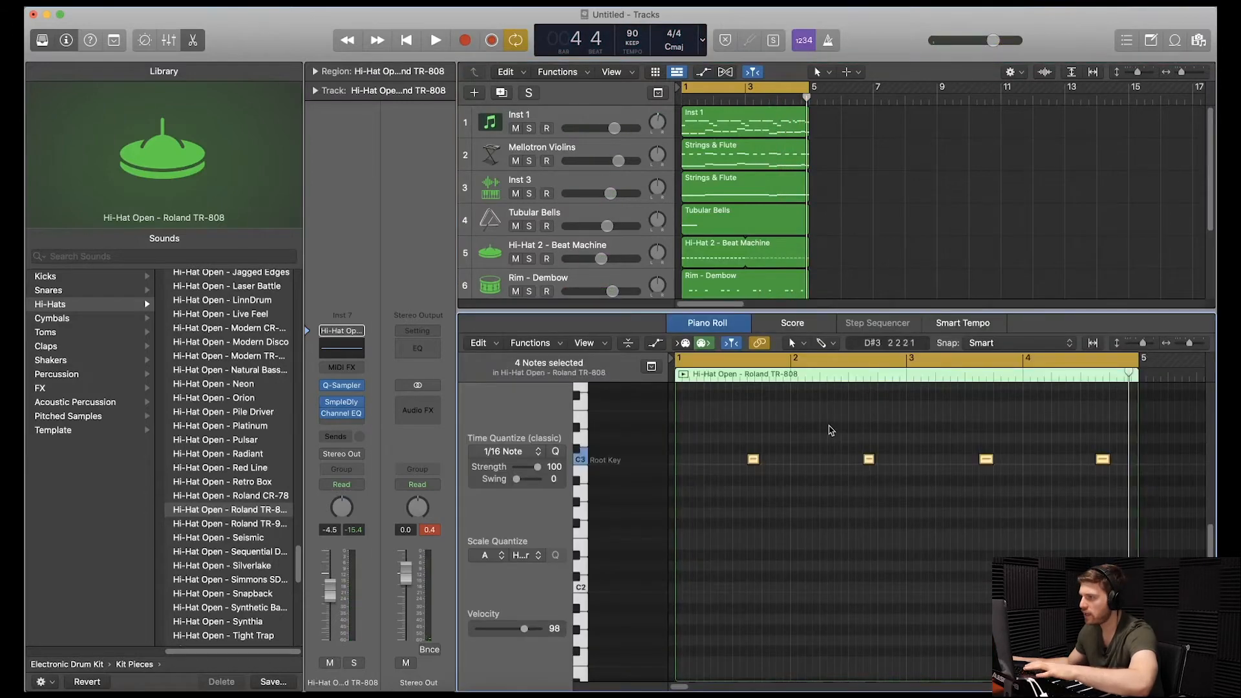
Set the velocity of all four open hi-hat notes to 83 and play back the loop.
left_click_drag(789, 461, 1099, 501)
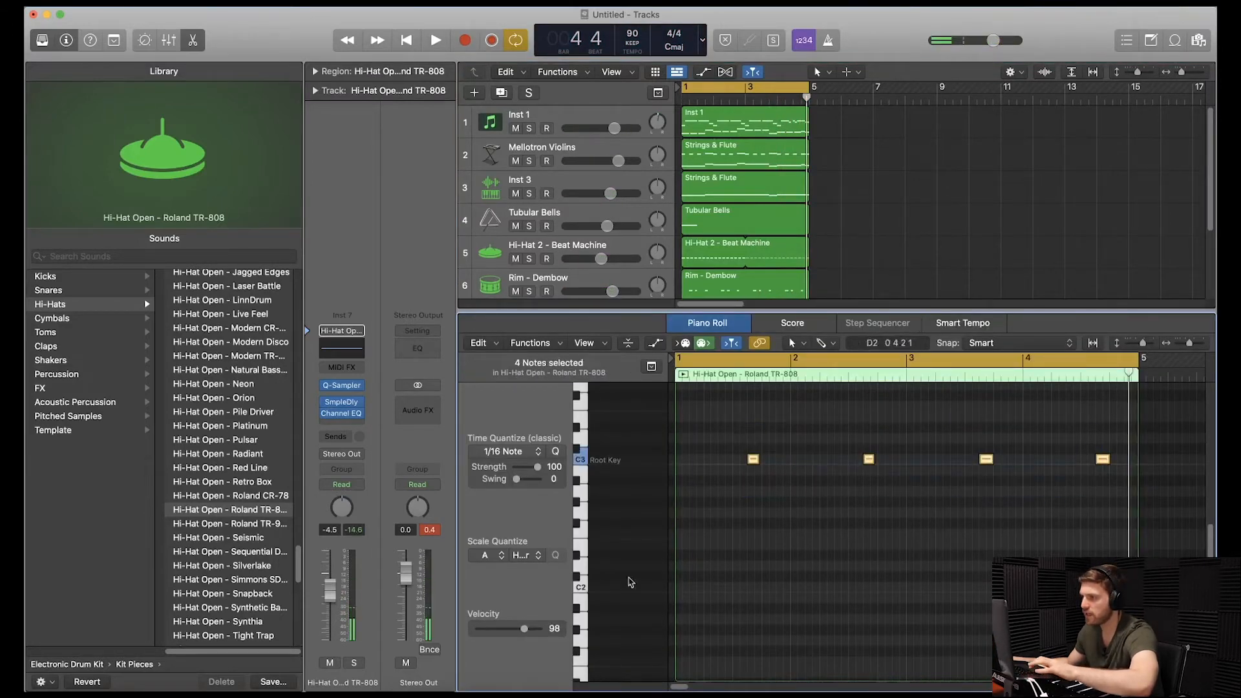
left_click_drag(520, 636, 517, 636)
left_click(815, 414)
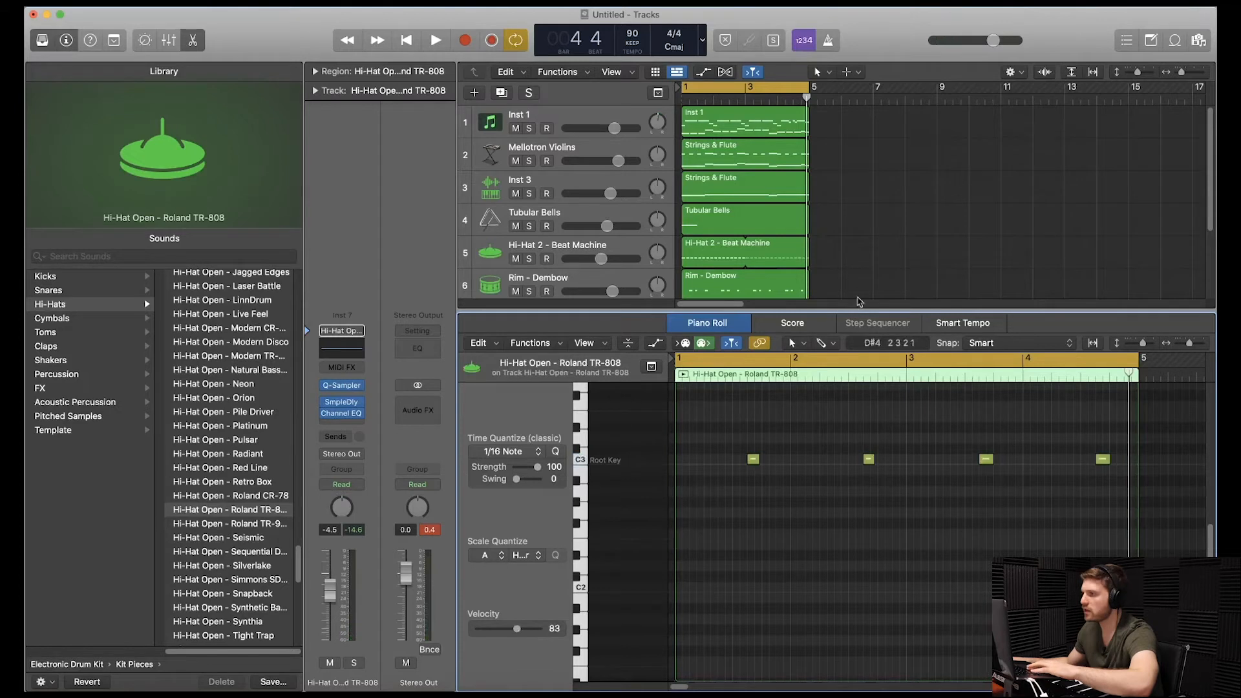
key("space")
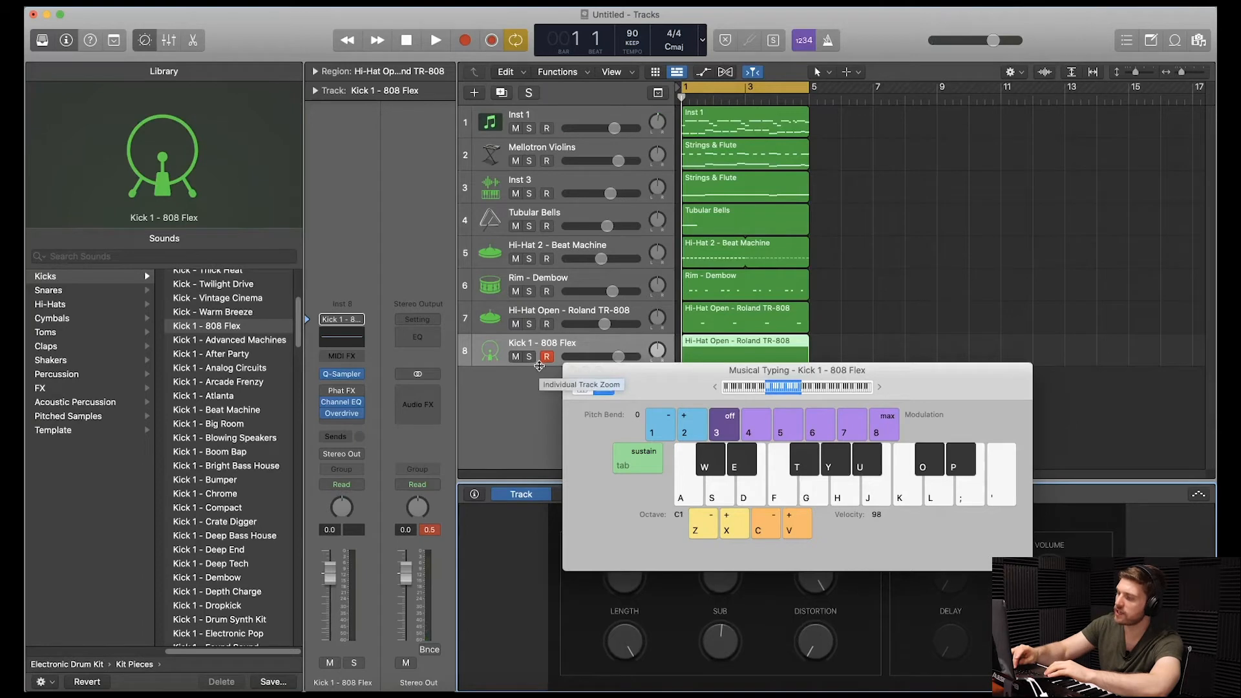
Record a four-bar kick pattern on the Kick 1 - 808 Flex track, playing the C1 note over the existing layers.
key("r")
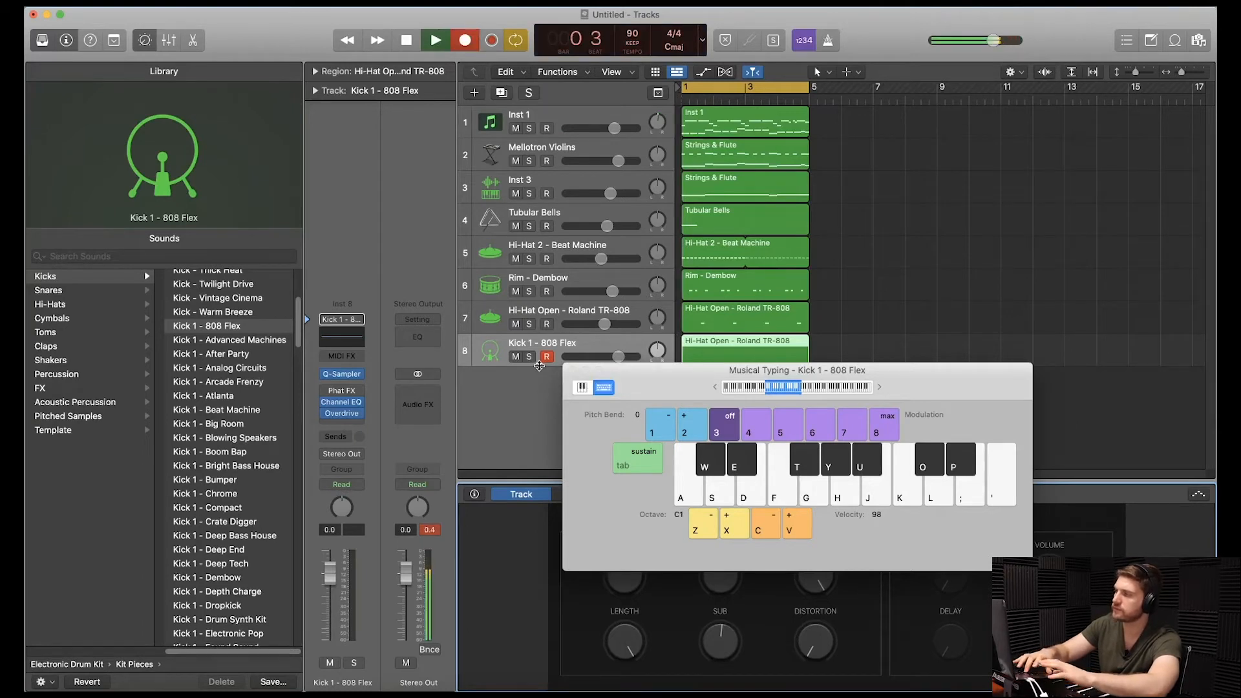
key("a")
key("a")
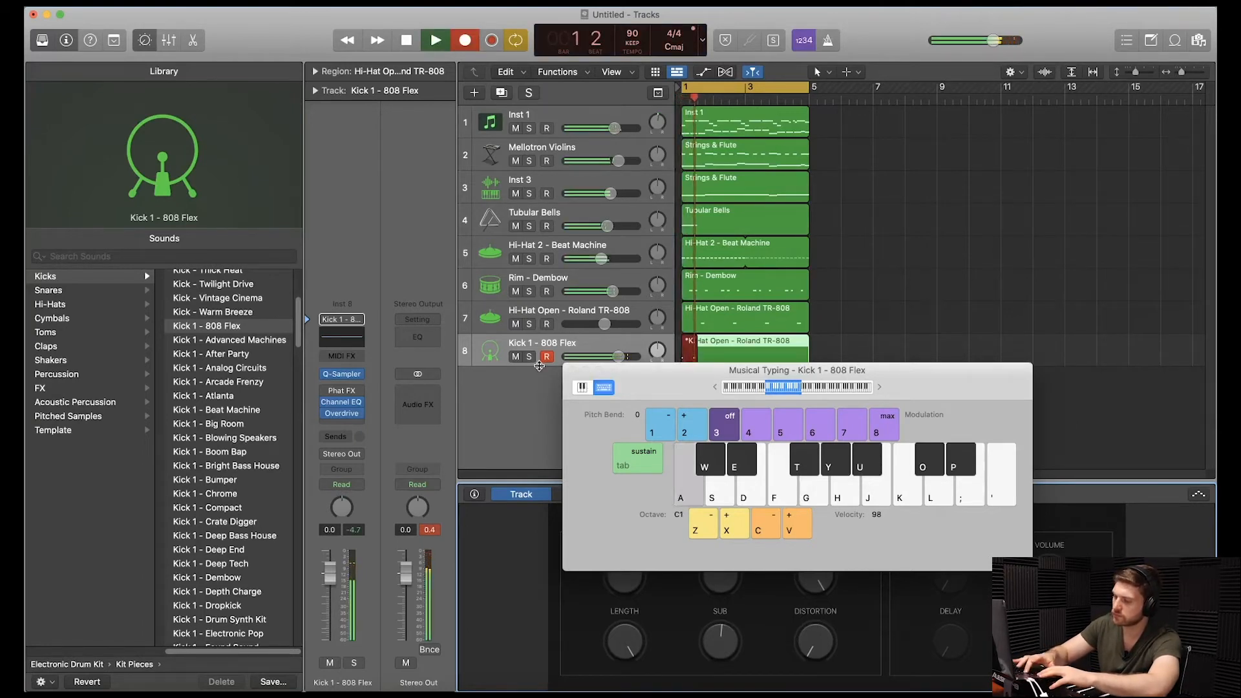
key("a")
key("a")
key("a")
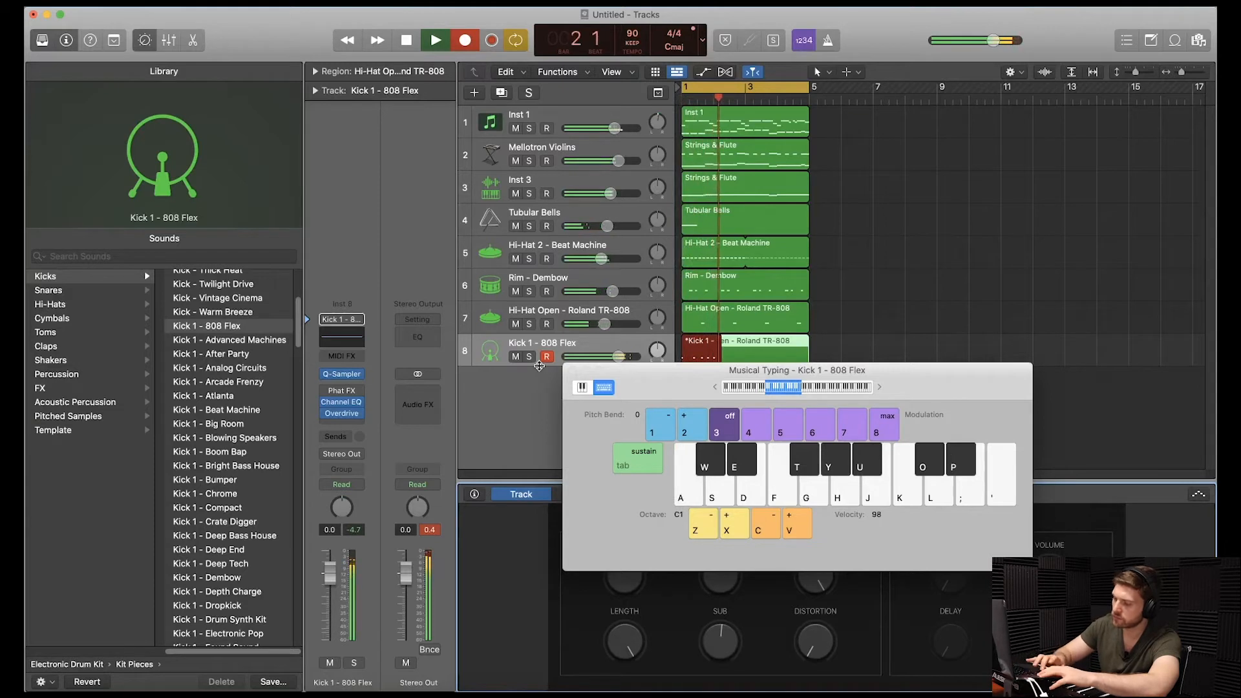
key("a")
key("a")
key("a")
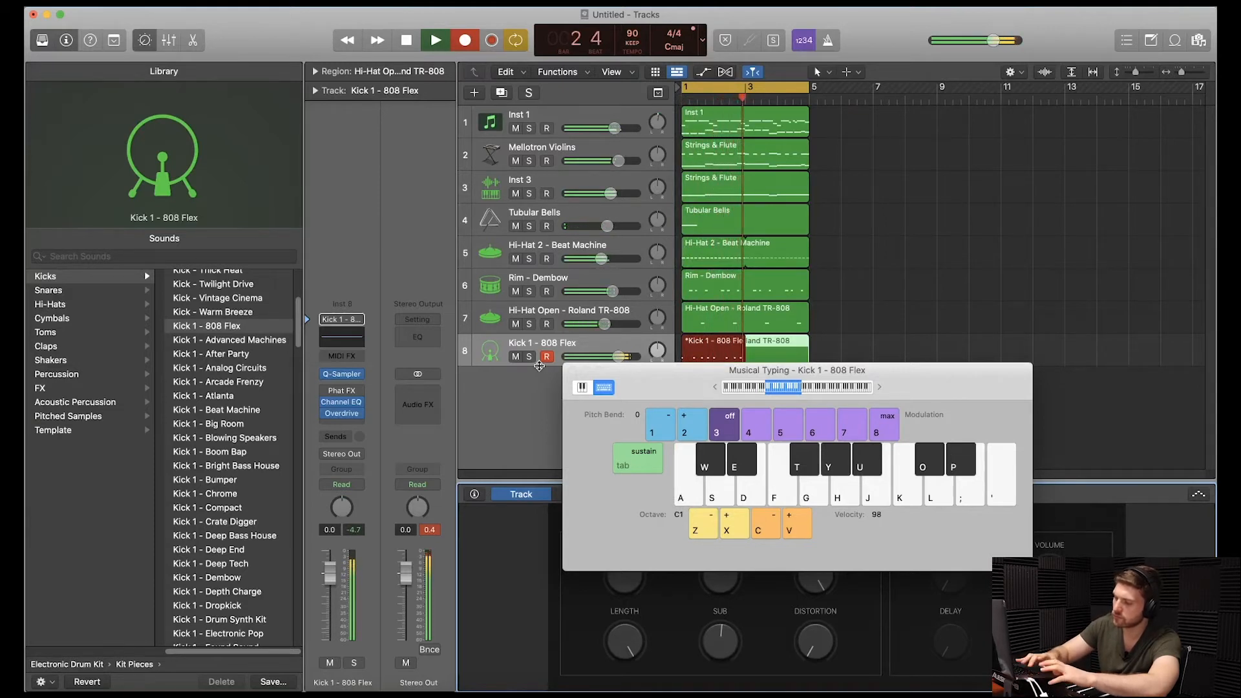
key("a")
key("a")
key("a")
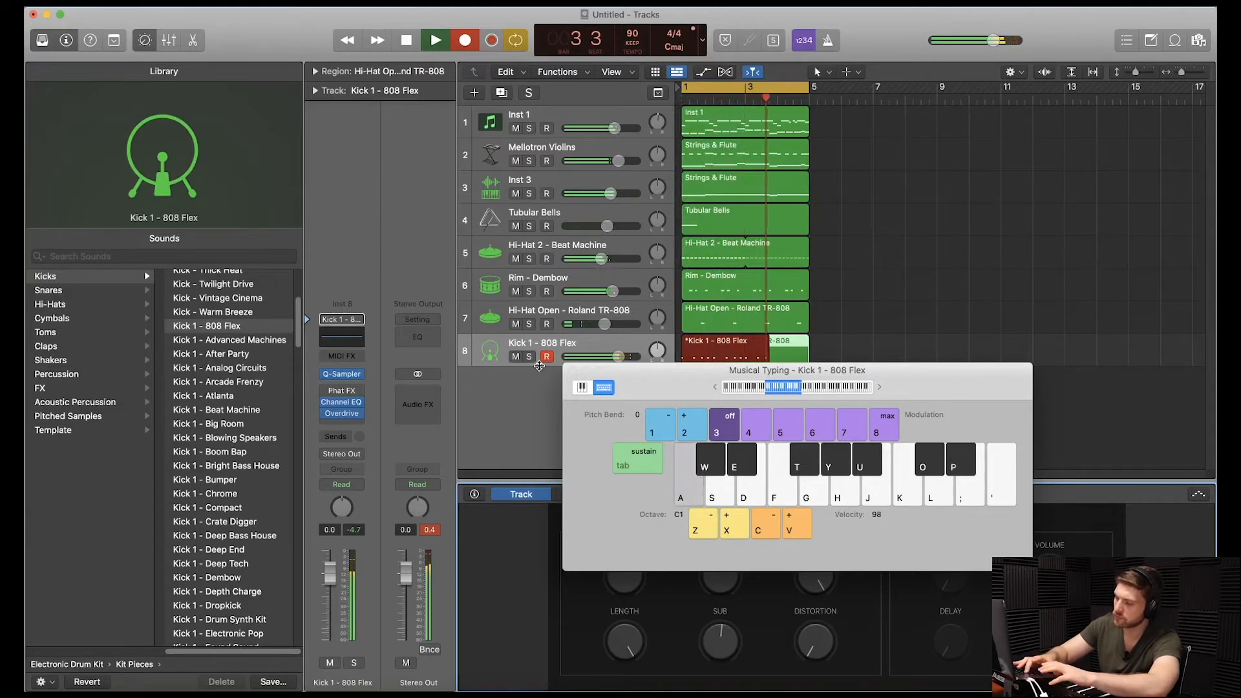
key("a")
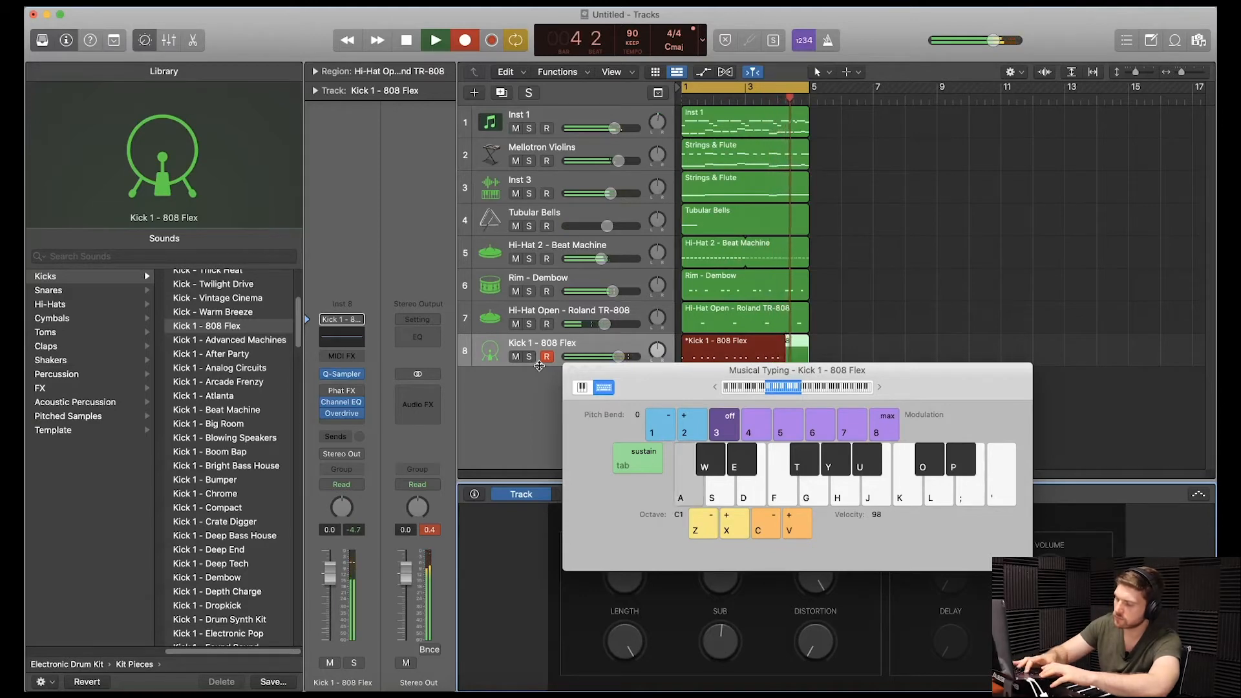
key("a")
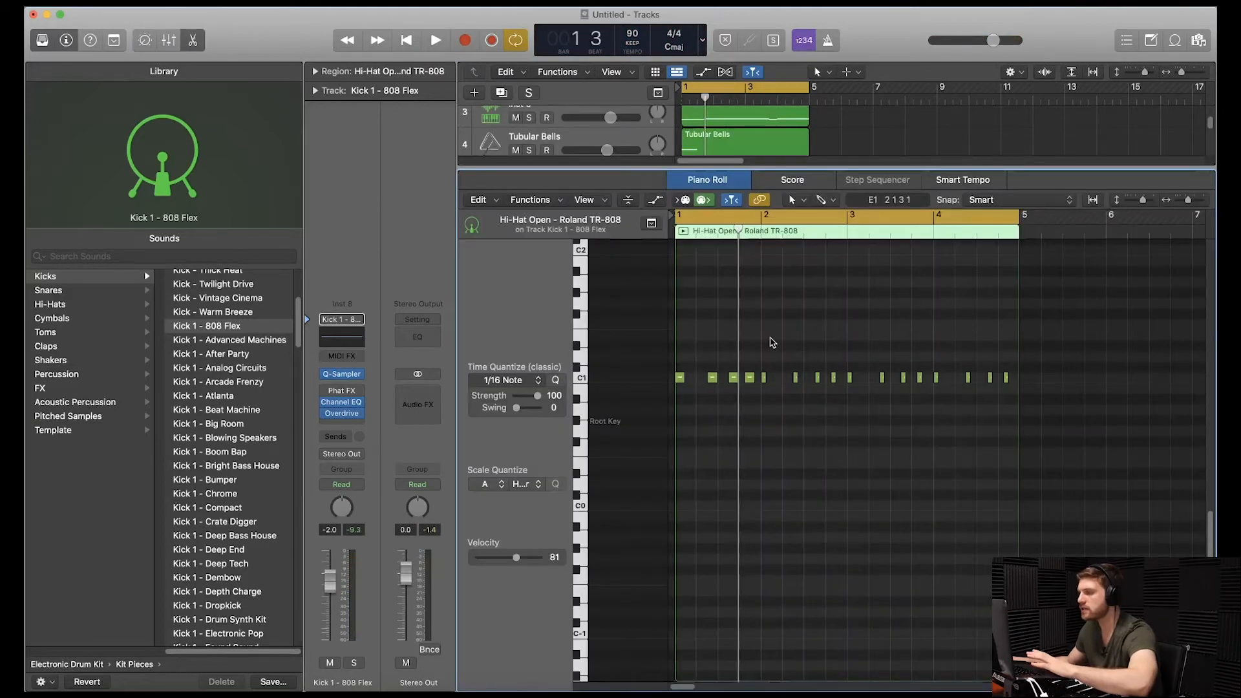
key("space")
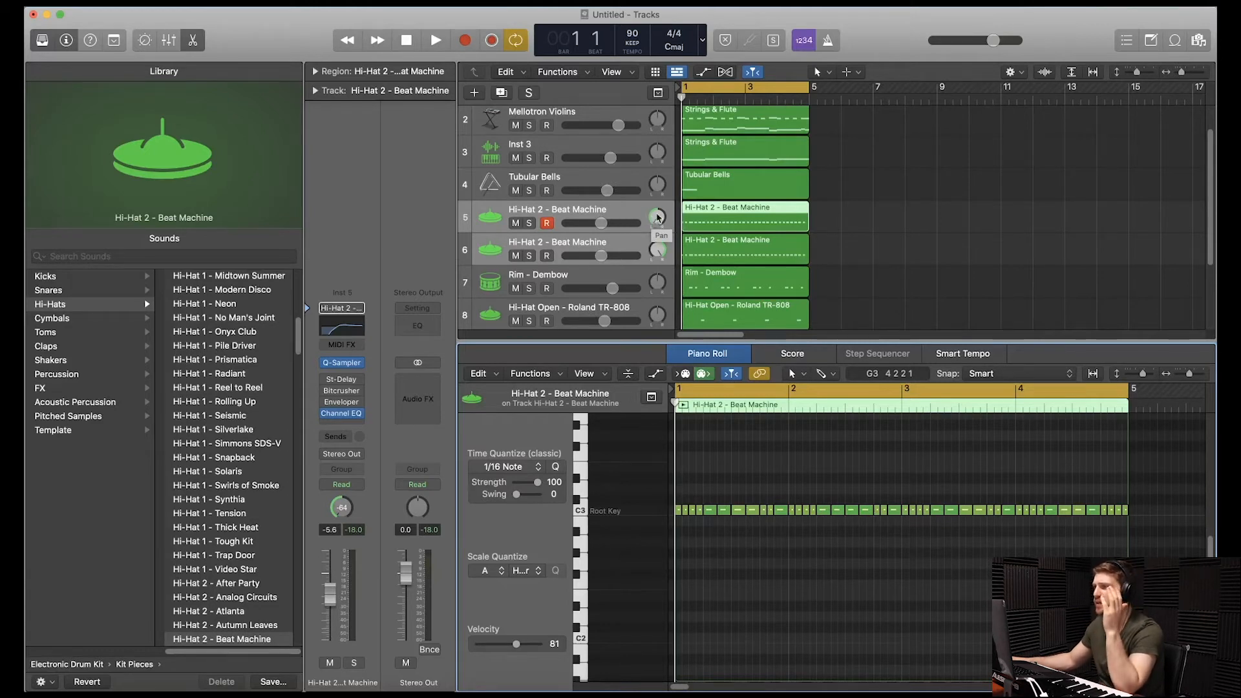
Lower the volume of the two selected Hi-Hat 2 - Beat Machine tracks to -7.8 dB during loop playback.
key("space")
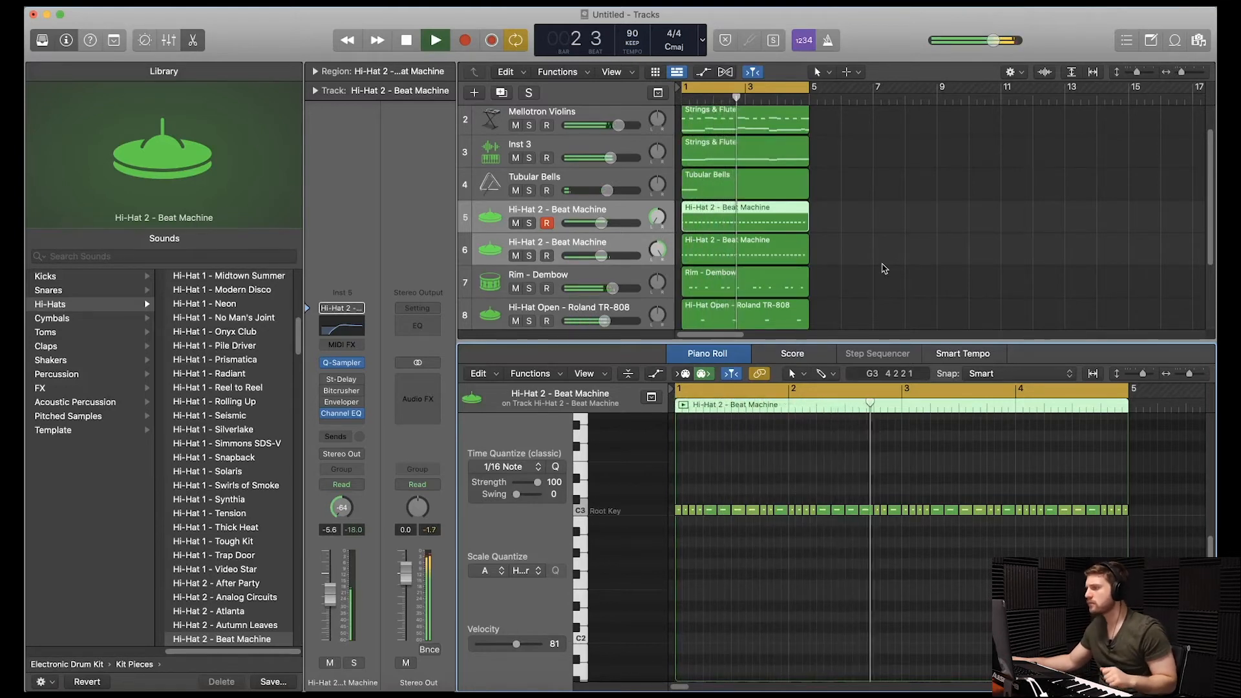
left_click_drag(601, 223, 596, 223)
left_click(867, 247)
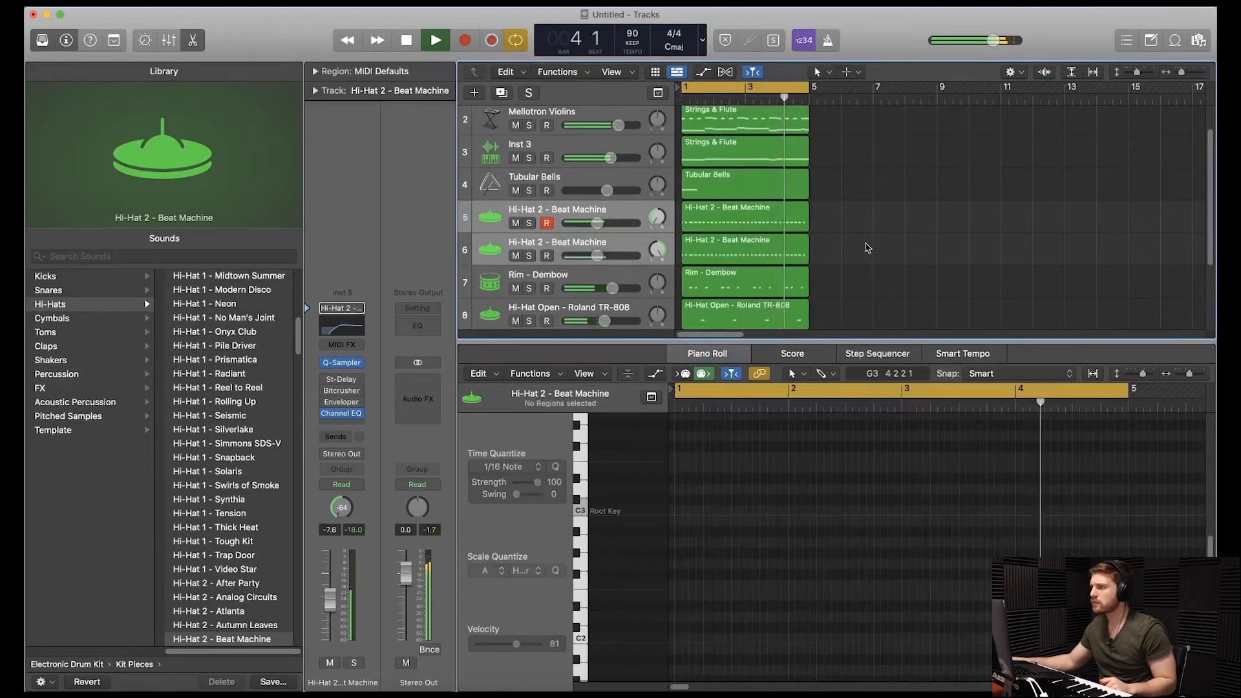
left_click(748, 214)
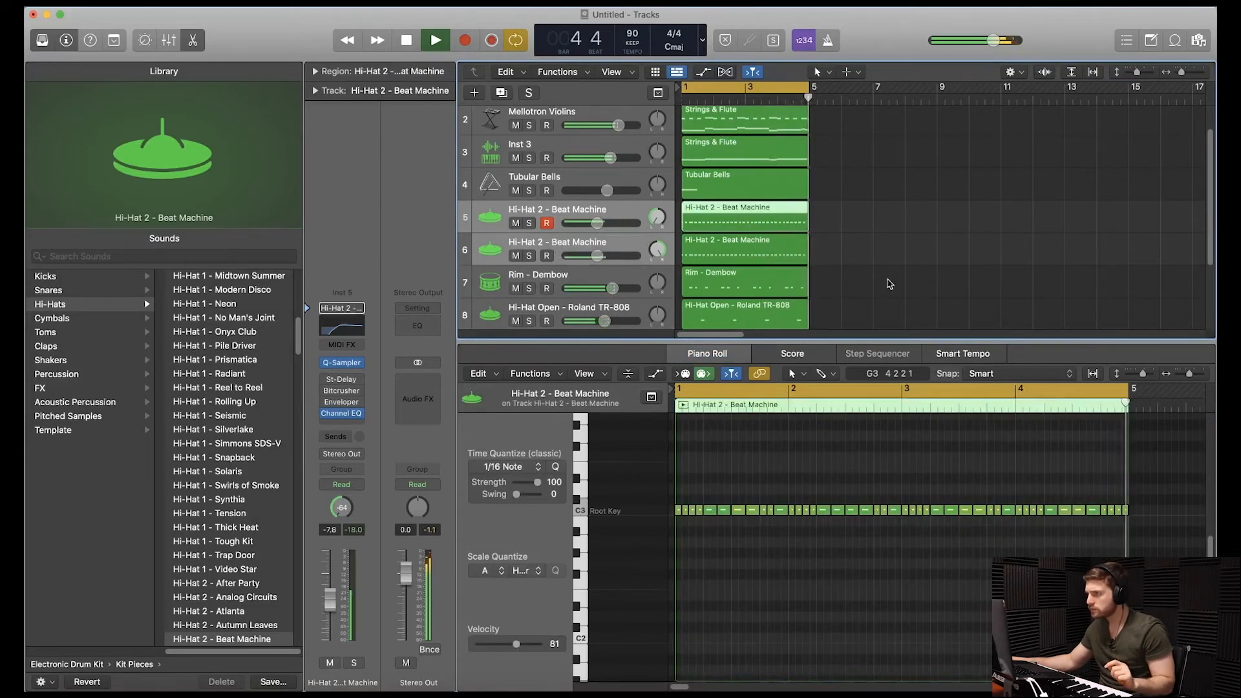
key("space")
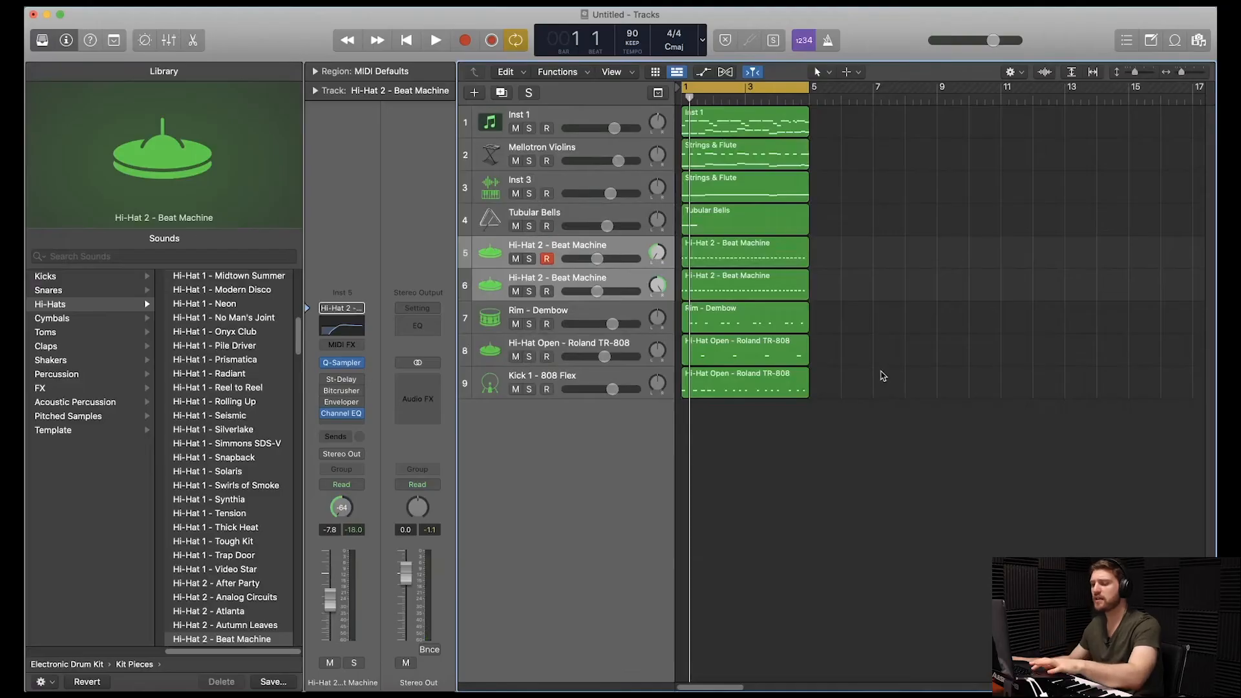
Repeat the regions of all tracks back to back, extending the four-bar section up to bar 29.
key("super+a")
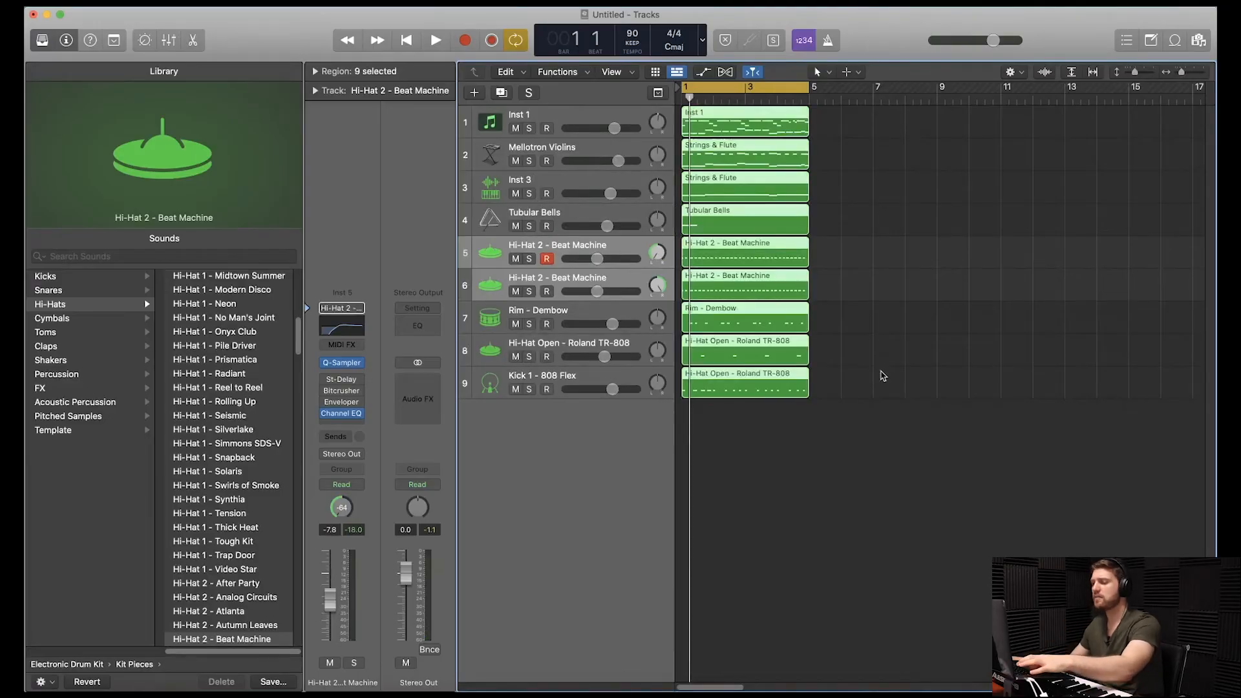
key("super+r")
key("super+r")
key("super+r")
key("super+r")
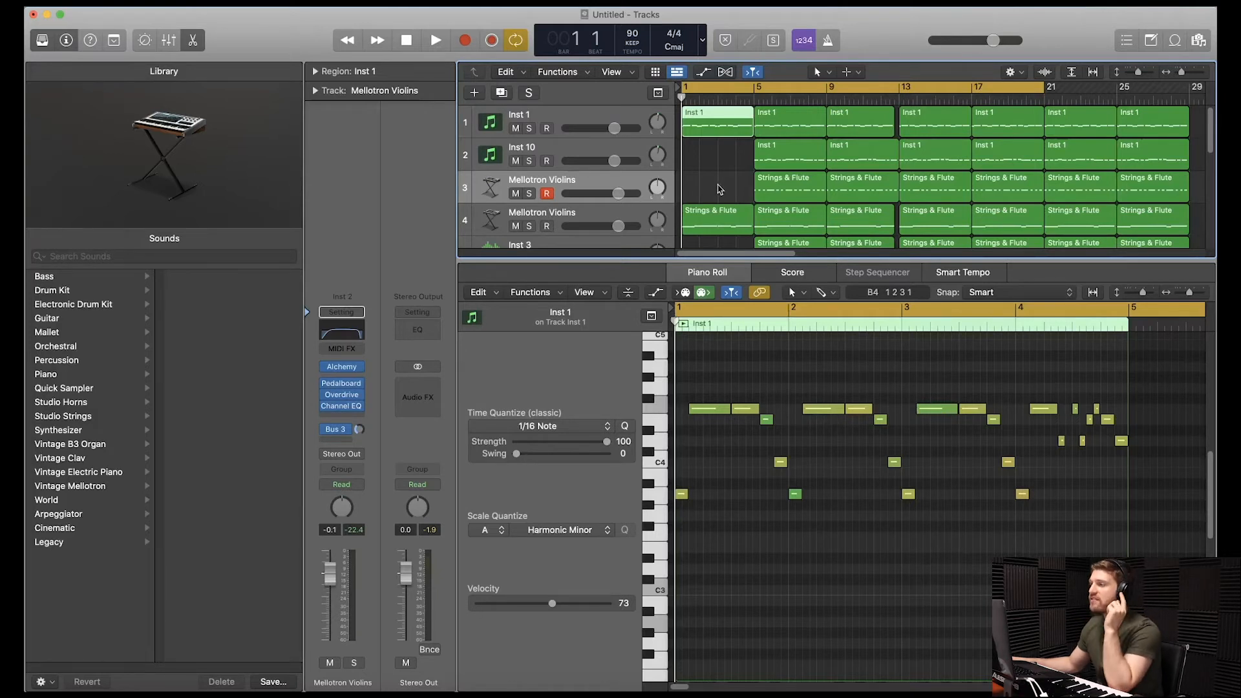
Review the layered arrangement across all tracks and play it from bar 1 into bar 17.
scroll(735, 186, "down", 1)
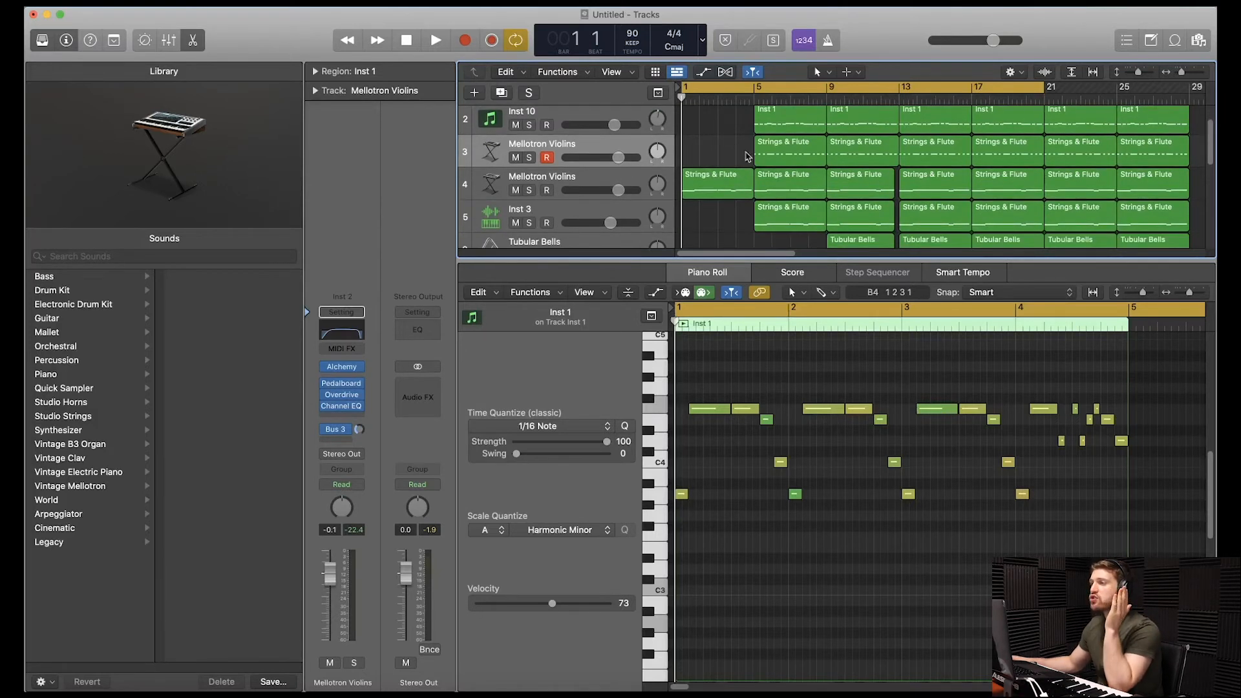
scroll(865, 184, "down", 1)
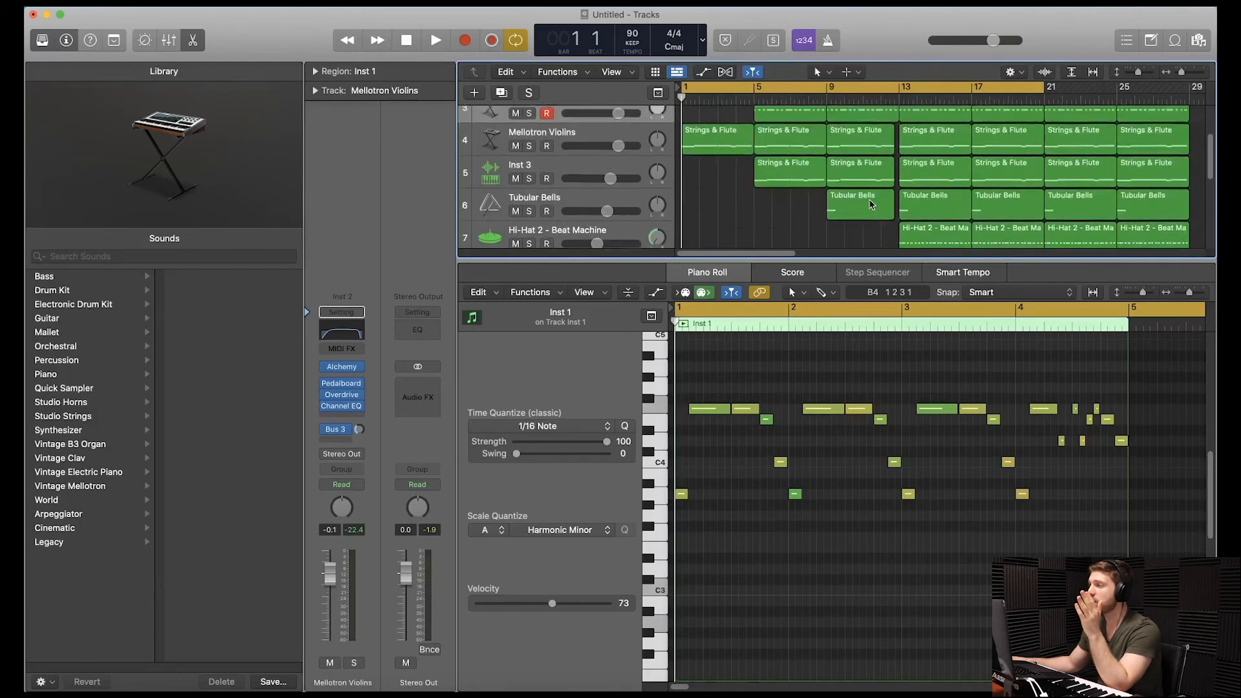
scroll(907, 167, "up", 2)
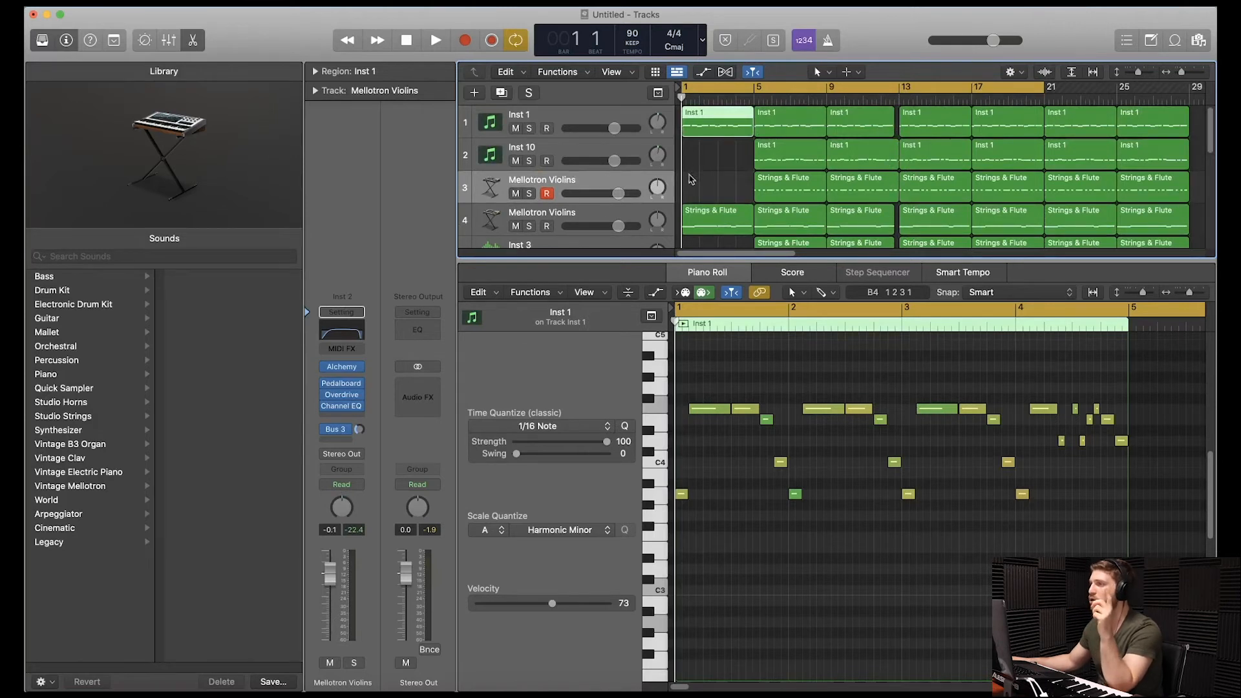
key("space")
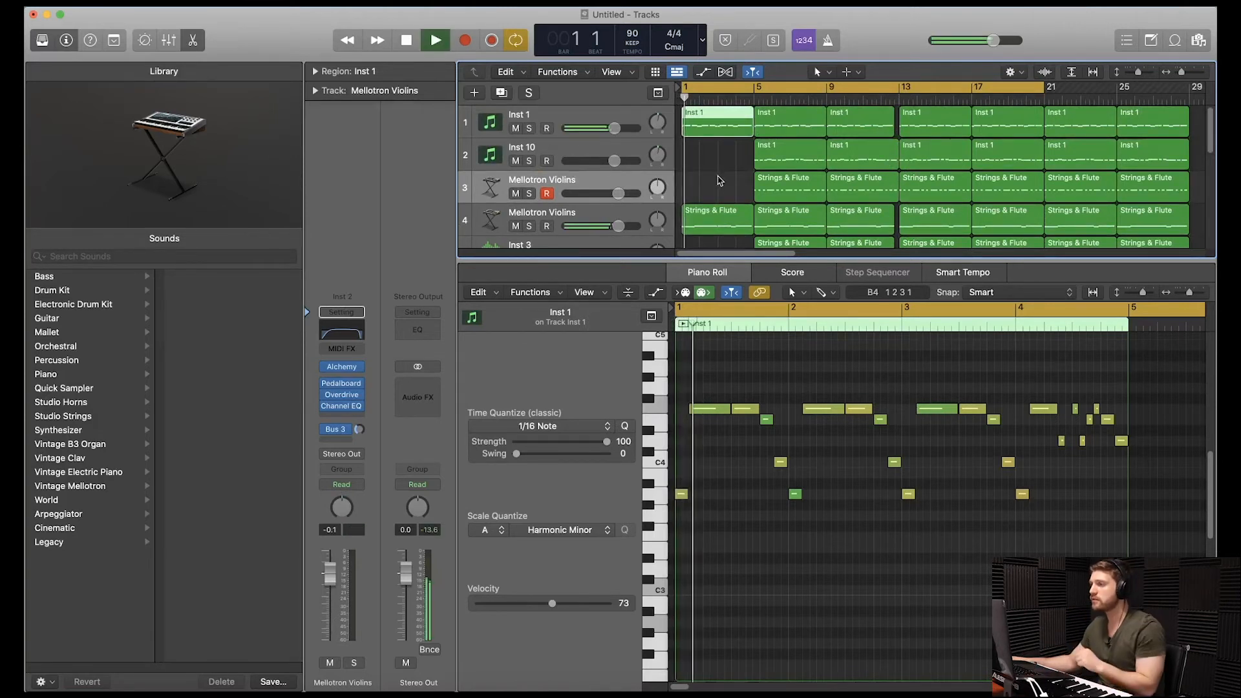
left_click_drag(887, 261, 931, 534)
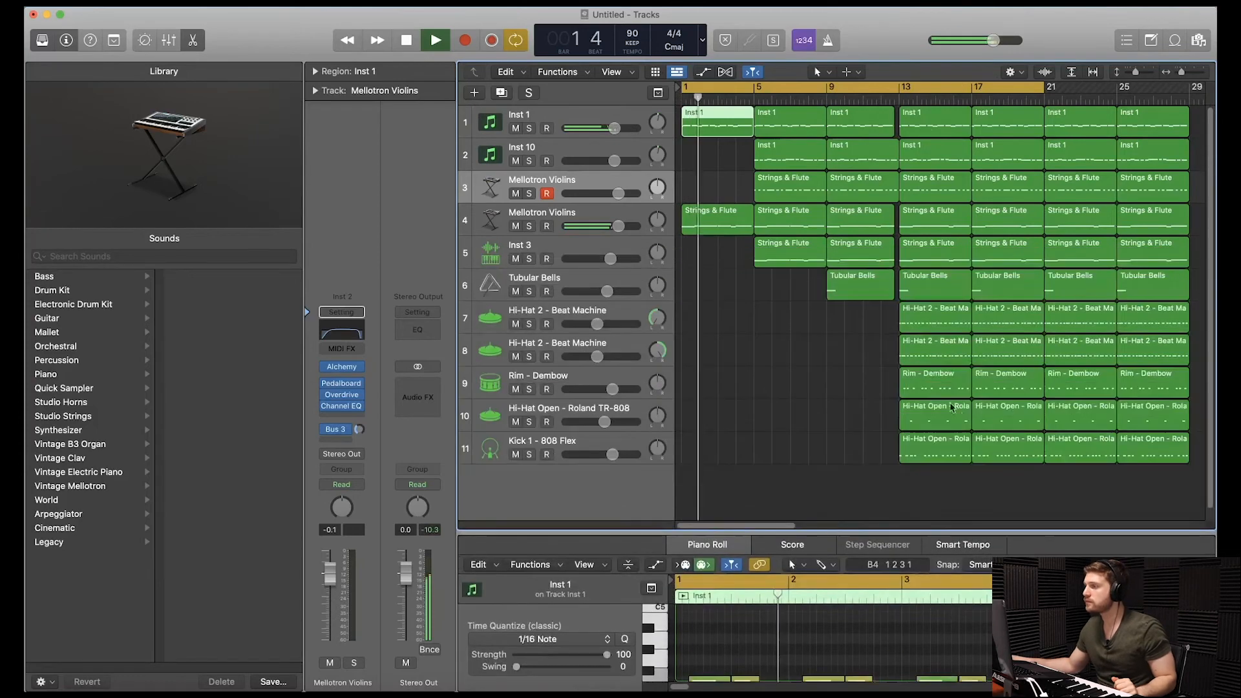
left_click(839, 425)
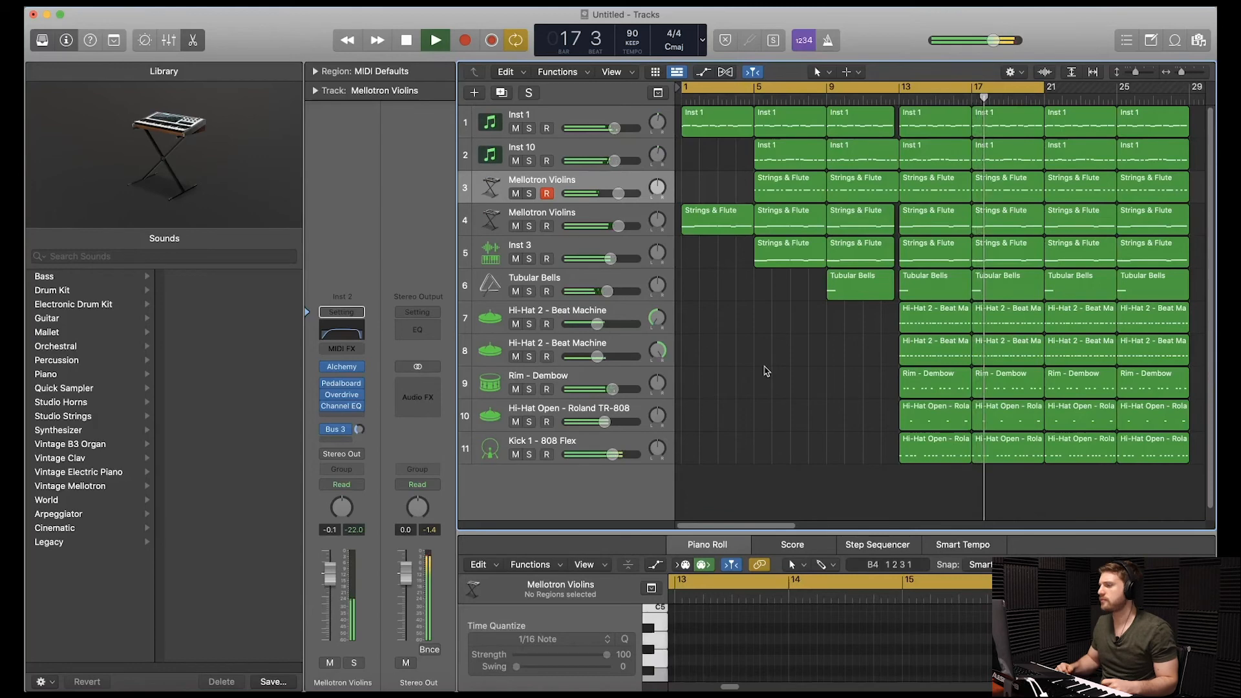
key("space")
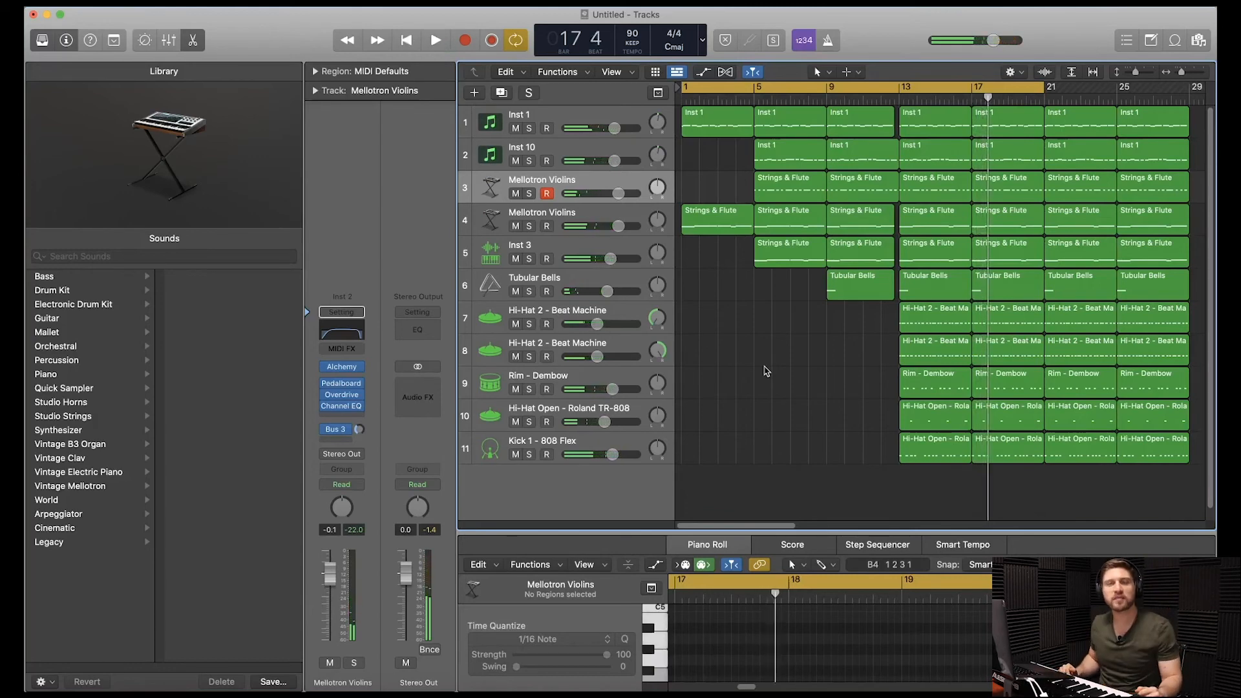